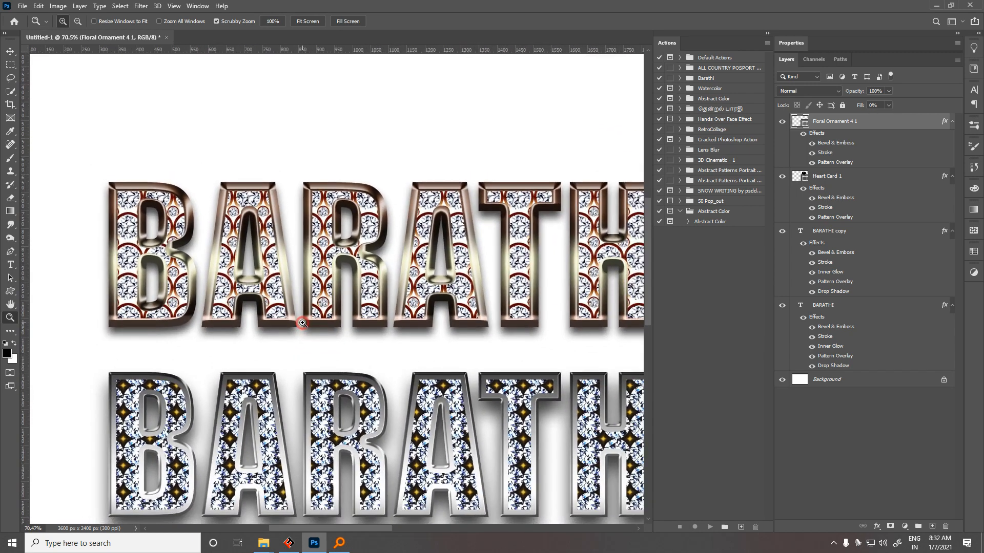
Step: Examine the diamond-styled text, heart and floral ornament in the finished sample artwork at close range
key(Tab)
drag(410, 309, 447, 326)
drag(417, 369, 474, 253)
drag(498, 201, 450, 332)
drag(466, 302, 439, 366)
mouse_move(463, 376)
mouse_down()
mouse_move(361, 365)
mouse_move(446, 378)
mouse_up()
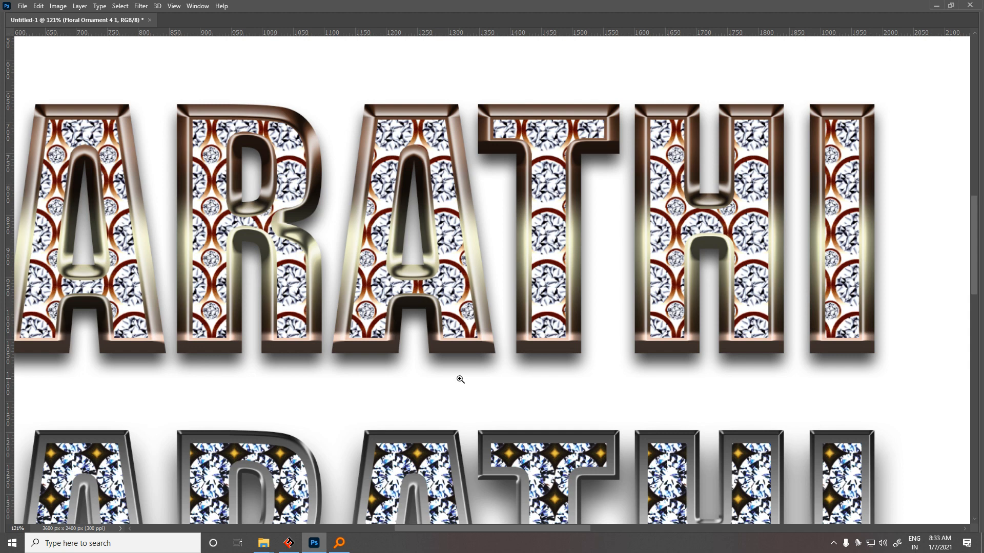
drag(565, 305, 519, 285)
drag(591, 308, 323, 398)
drag(396, 380, 433, 420)
drag(488, 401, 198, 459)
drag(297, 401, 330, 405)
drag(382, 389, 345, 369)
drag(369, 418, 435, 309)
drag(452, 414, 566, 346)
drag(497, 367, 468, 355)
drag(386, 366, 492, 385)
drag(458, 353, 496, 370)
mouse_move(474, 347)
mouse_down()
mouse_move(513, 370)
mouse_move(479, 358)
mouse_up()
drag(540, 367, 525, 321)
mouse_move(453, 356)
mouse_down()
mouse_move(474, 365)
mouse_move(458, 362)
mouse_up()
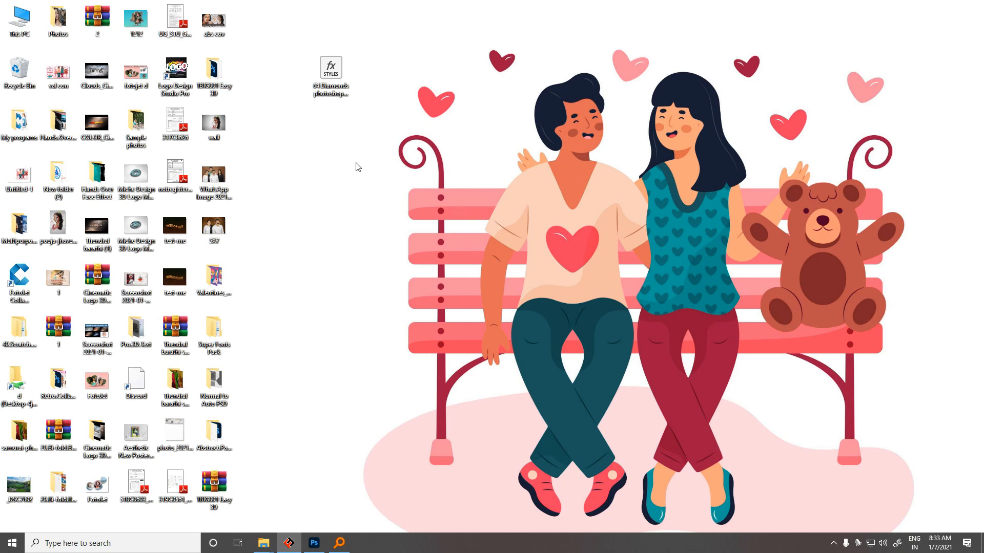
click(343, 96)
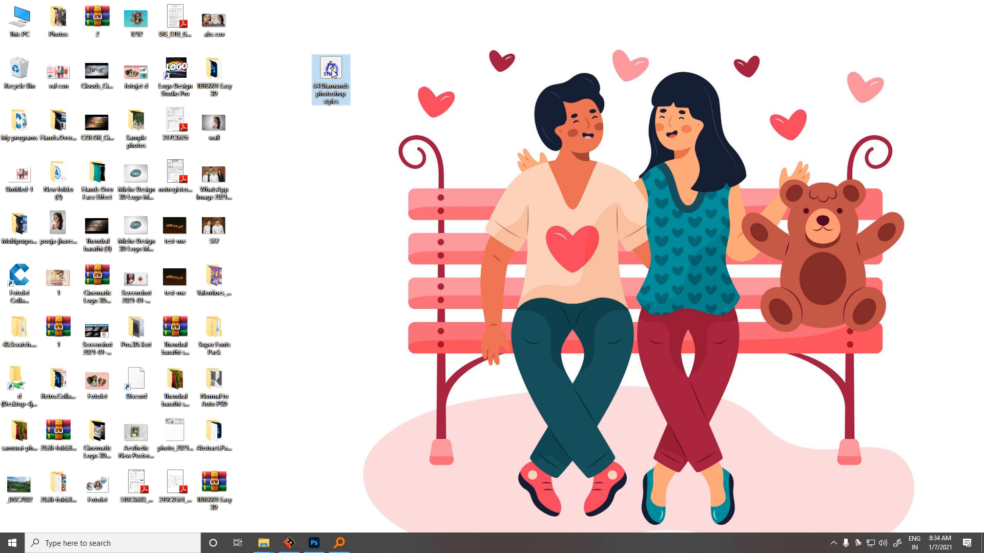
right_click(333, 74)
mouse_move(279, 111)
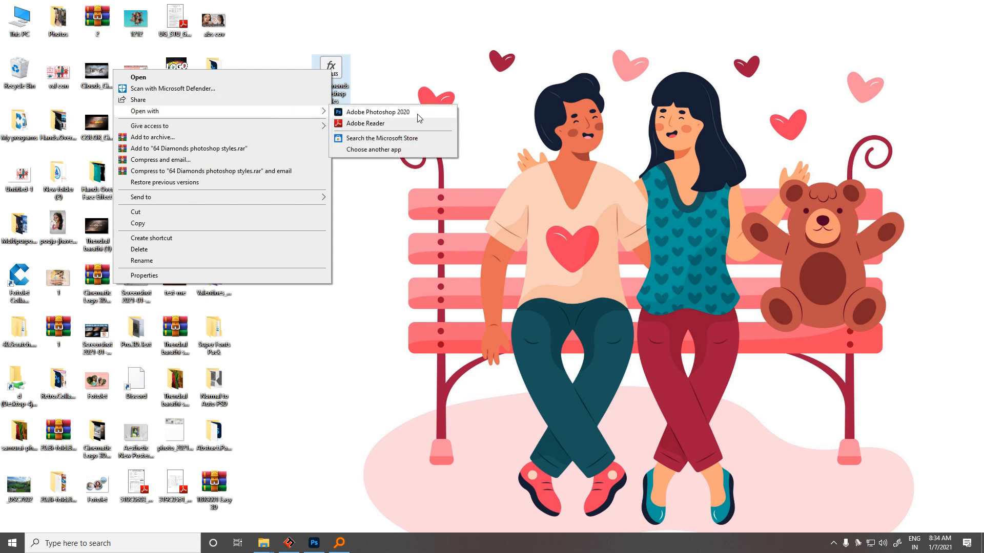
click(522, 124)
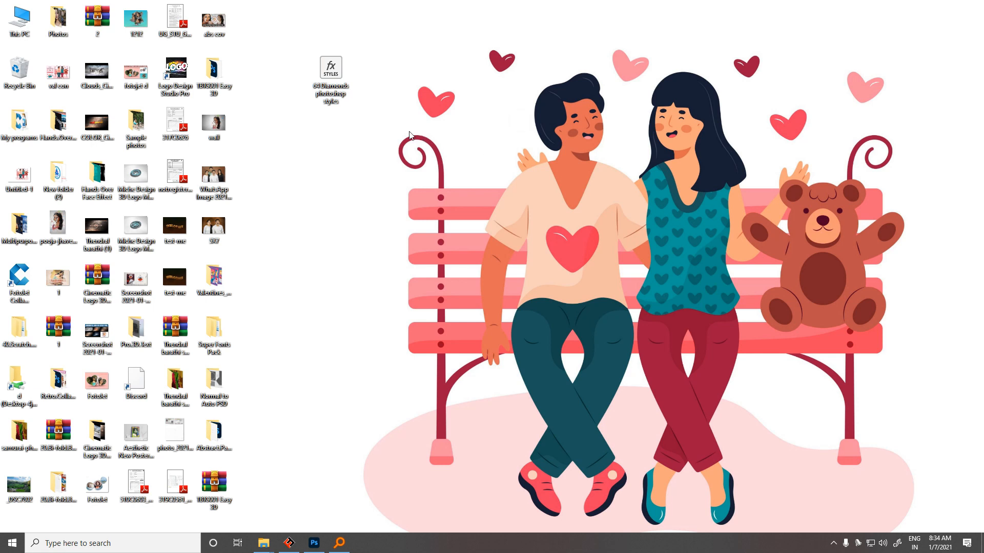
drag(386, 125, 311, 43)
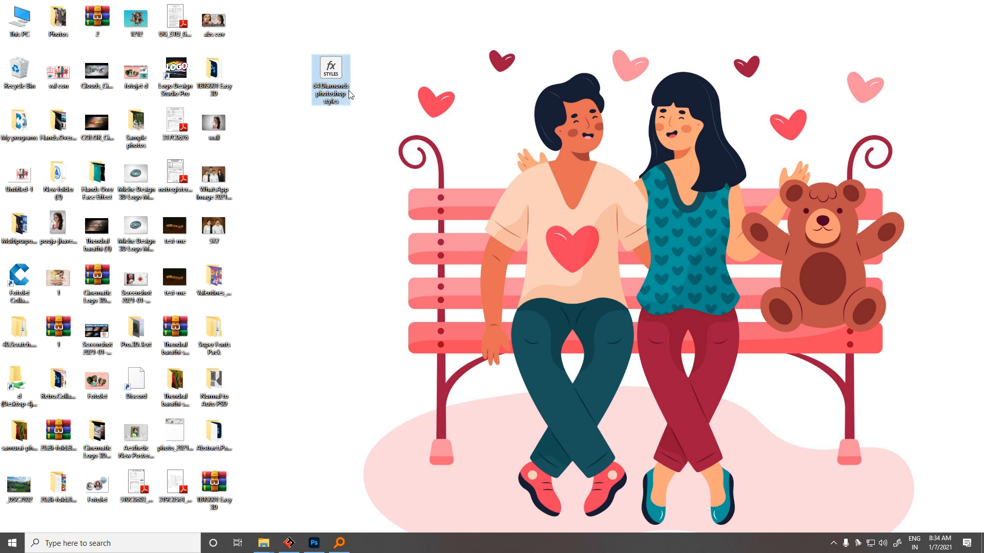
Step: Switch to Photoshop and create a new 12 x 8 in document at 300 ppi from the recent custom preset
click(314, 543)
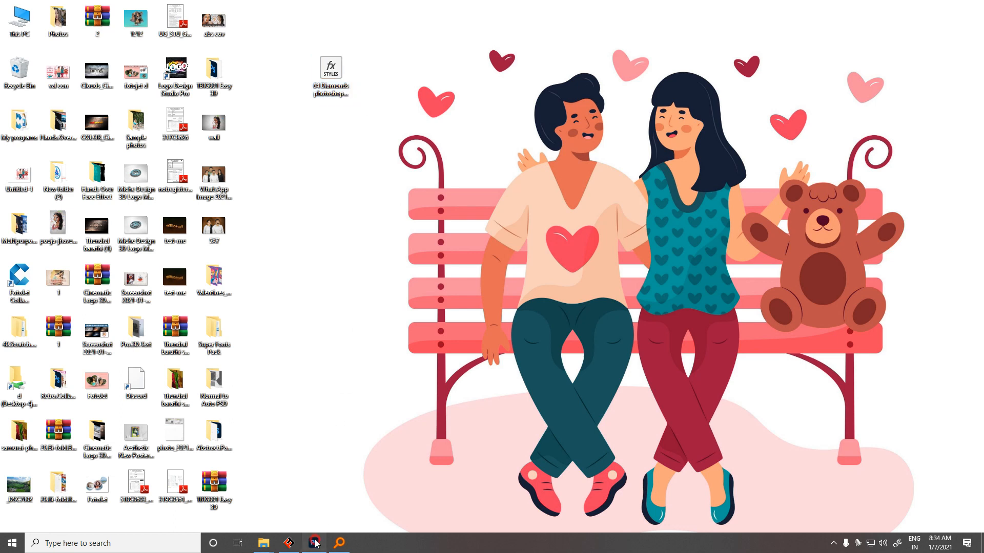
mouse_move(421, 295)
mouse_down()
mouse_move(393, 285)
mouse_move(407, 294)
mouse_up()
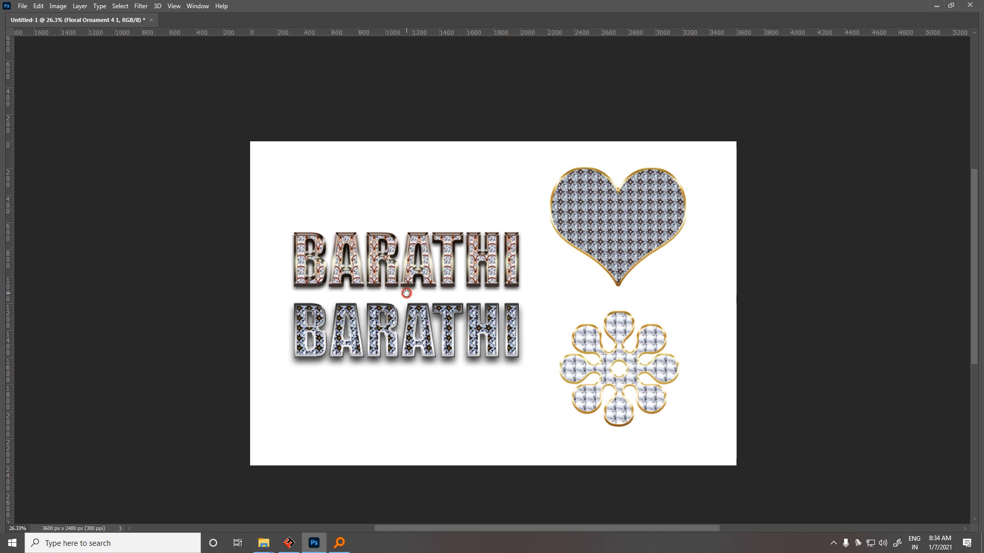
key(ctrl+n)
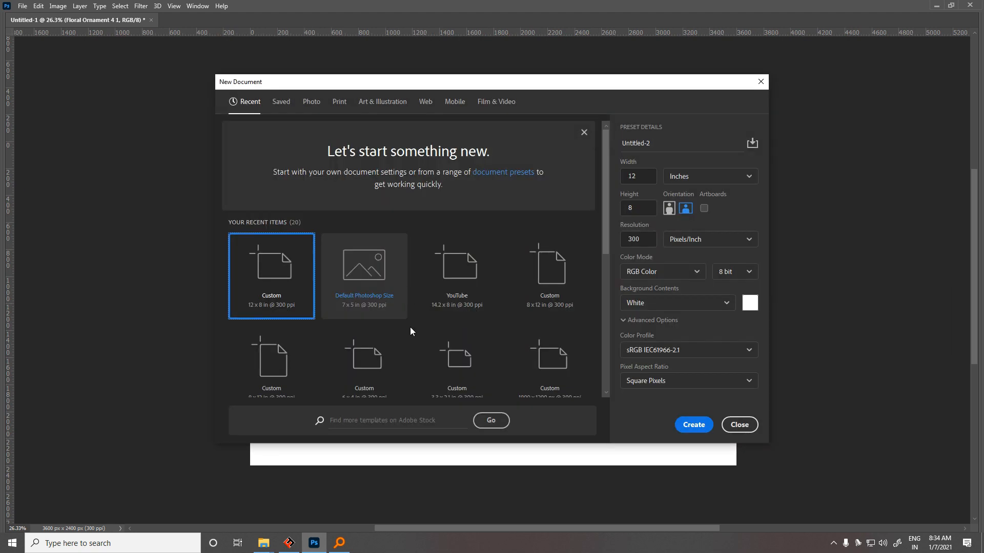
double_click(276, 286)
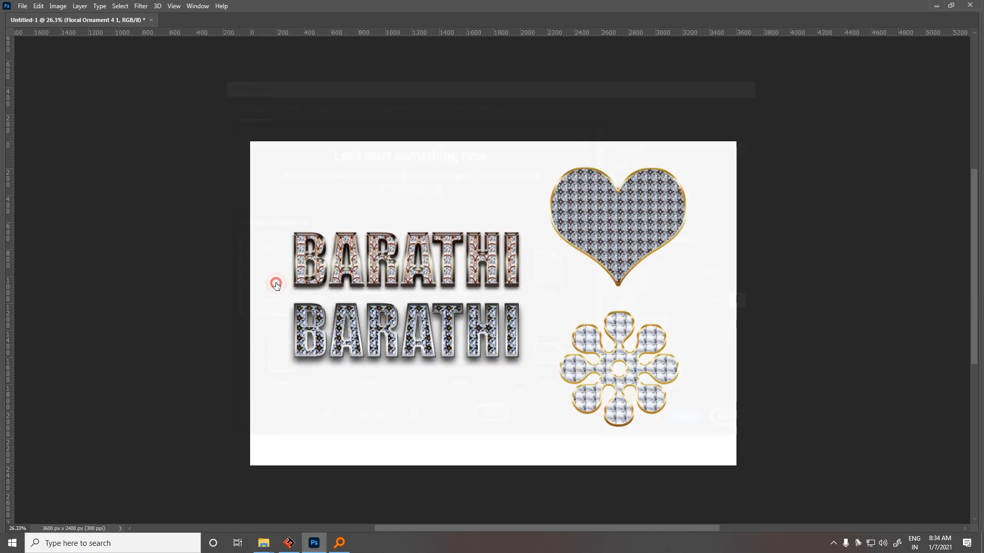
Step: Add a horizontal text layer reading "BARATHI" near the top of the blank canvas
mouse_move(426, 242)
mouse_down()
mouse_move(446, 250)
mouse_move(417, 253)
mouse_move(427, 258)
mouse_up()
key(t)
click(382, 176)
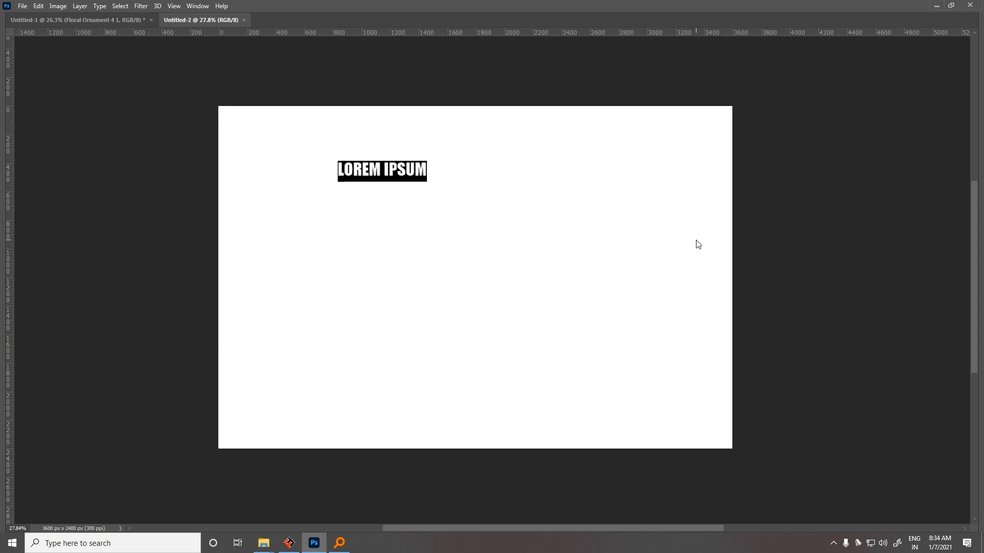
text(BARATHI)
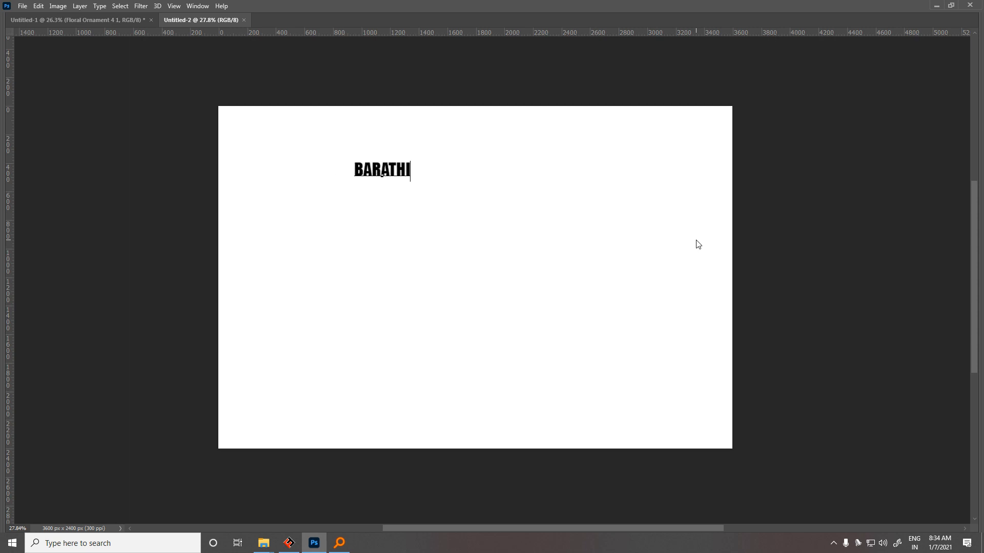
key(ctrl+Return)
Step: Scale the text up to about 215 pt so it spans most of the canvas width, and move it toward the middle
key(ctrl+t)
drag(410, 160, 666, 145)
drag(521, 151, 505, 306)
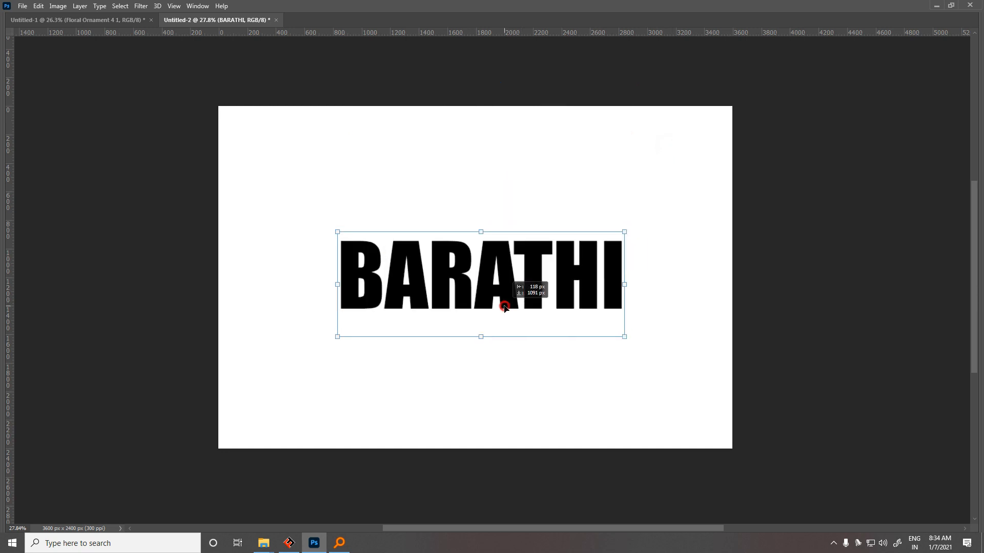
drag(627, 227, 701, 202)
drag(336, 203, 268, 189)
key(Return)
Step: Open the text layer's Layer Style settings and expand the "64 Diamonds photoshop styles" preset group
key(Tab)
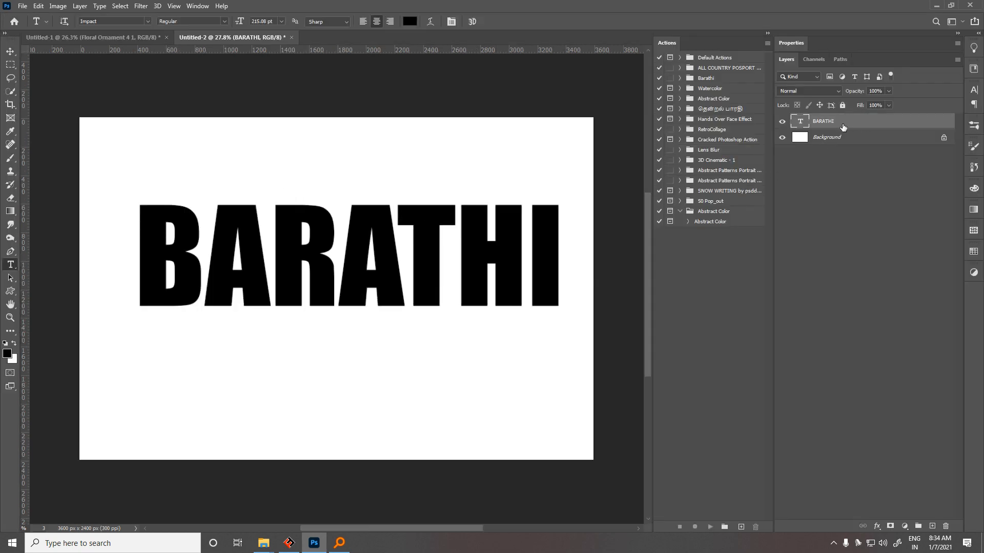
double_click(889, 126)
drag(733, 84, 663, 78)
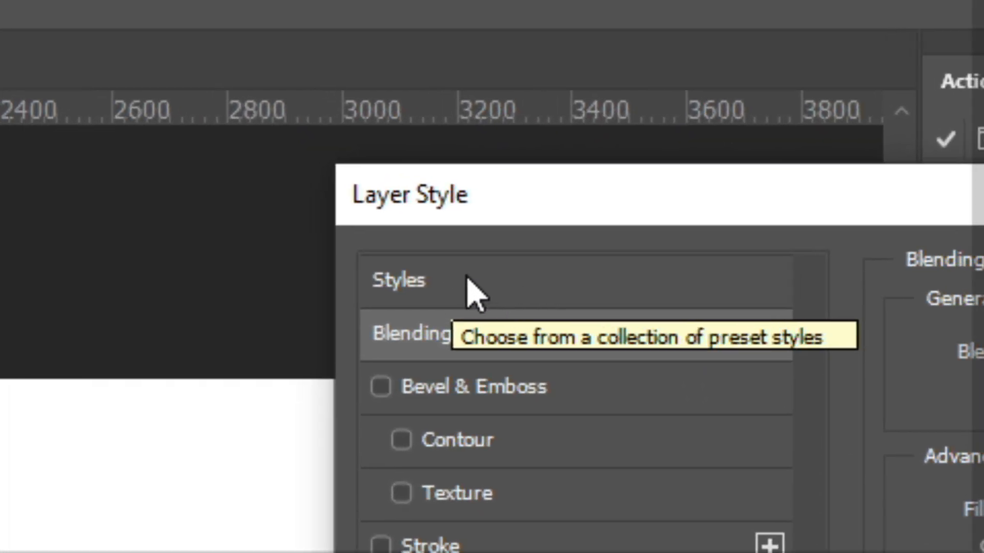
click(496, 286)
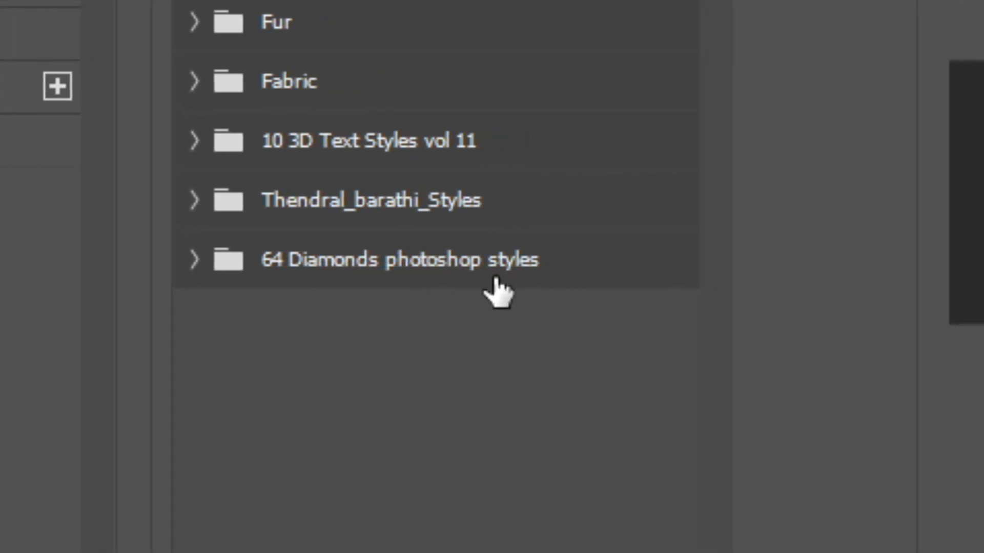
click(379, 266)
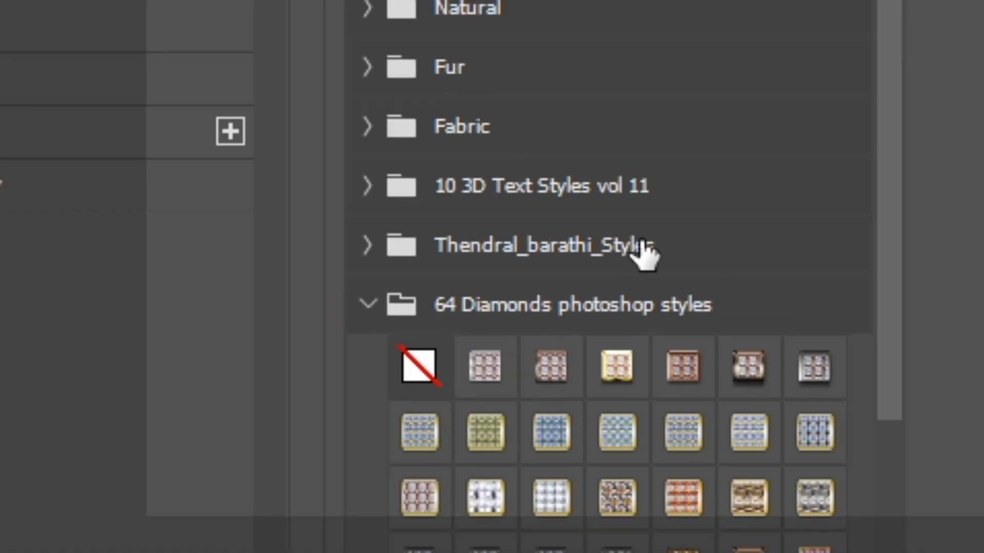
scroll(506, 279, down, 4)
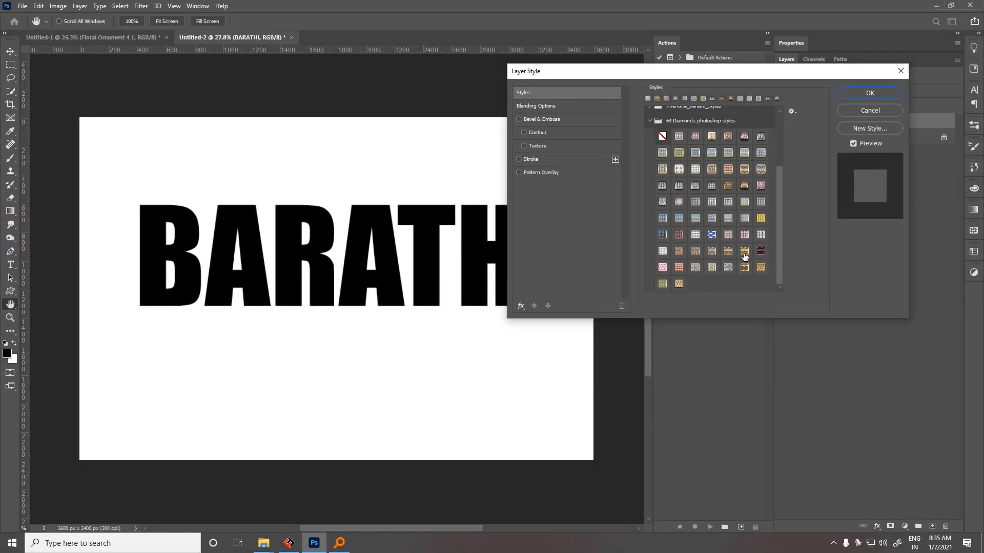
Step: Try out a variety of presets from the 64 Diamonds group on the text, checking the patterns at 50% zoom
click(663, 235)
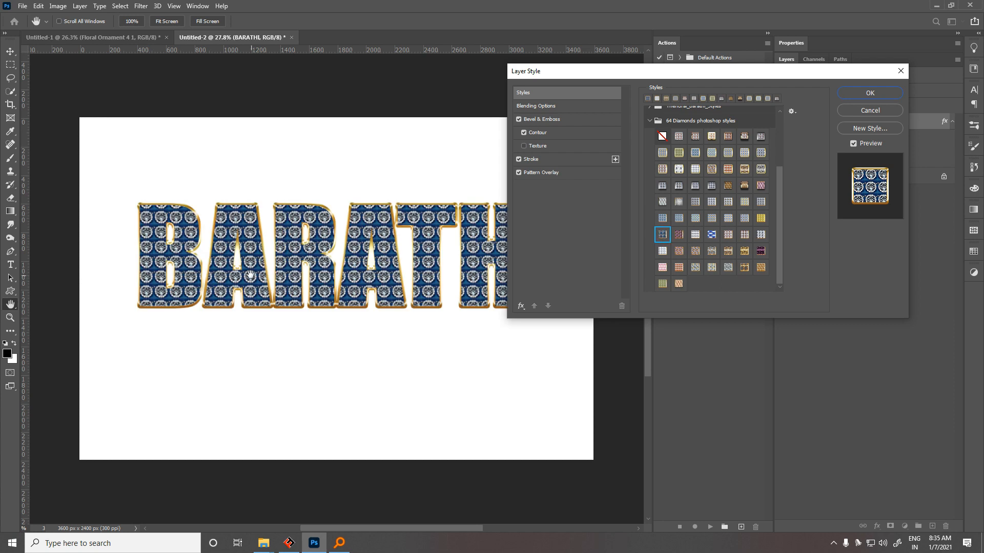
click(263, 225)
click(264, 226)
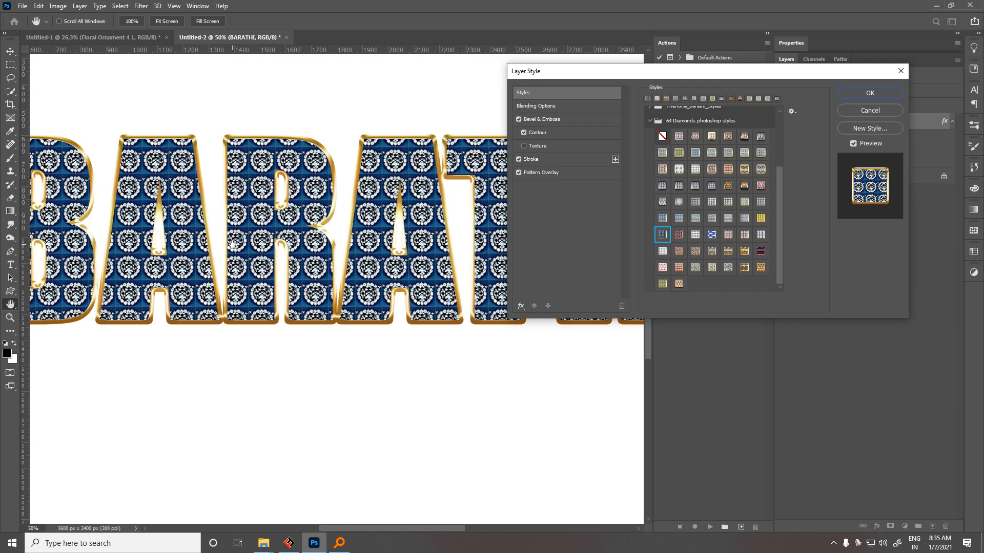
click(662, 252)
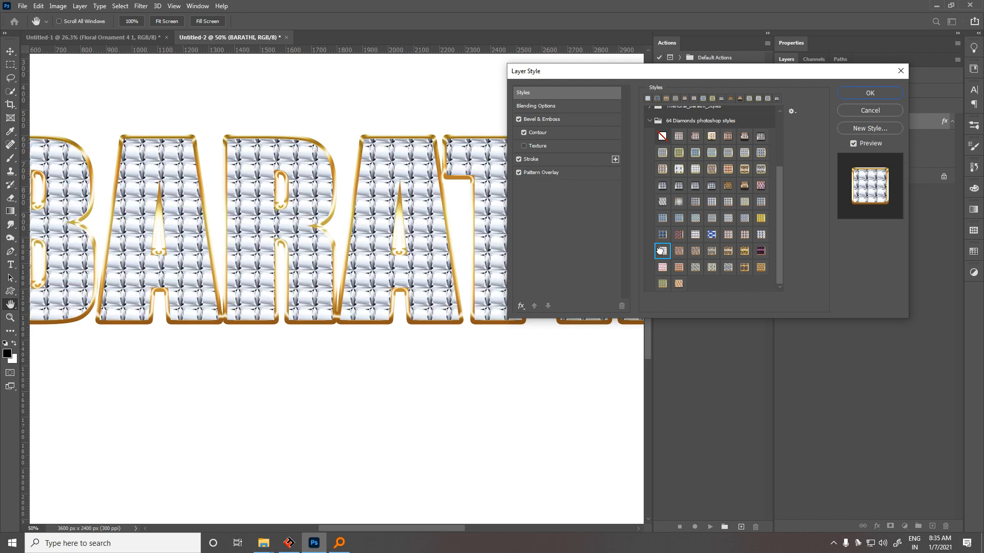
click(679, 251)
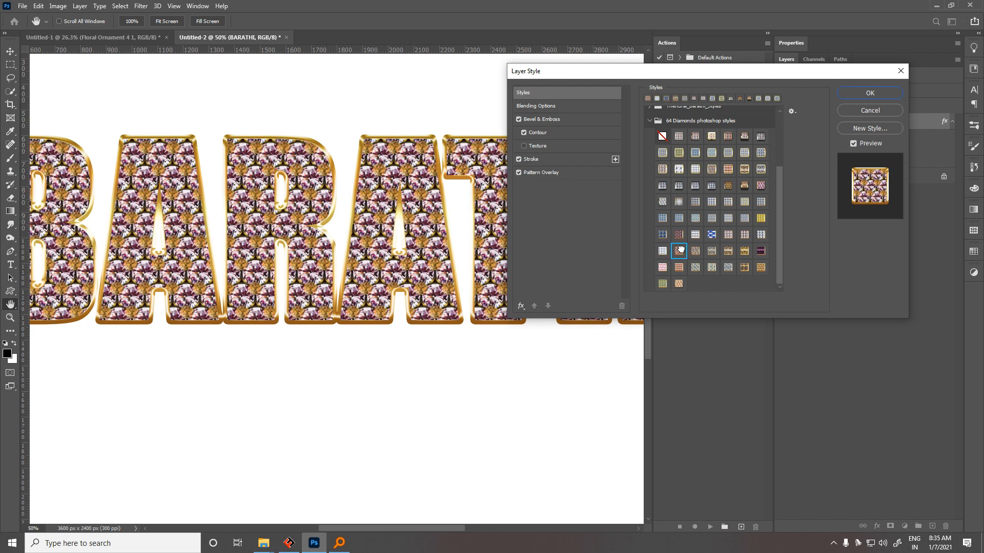
click(700, 251)
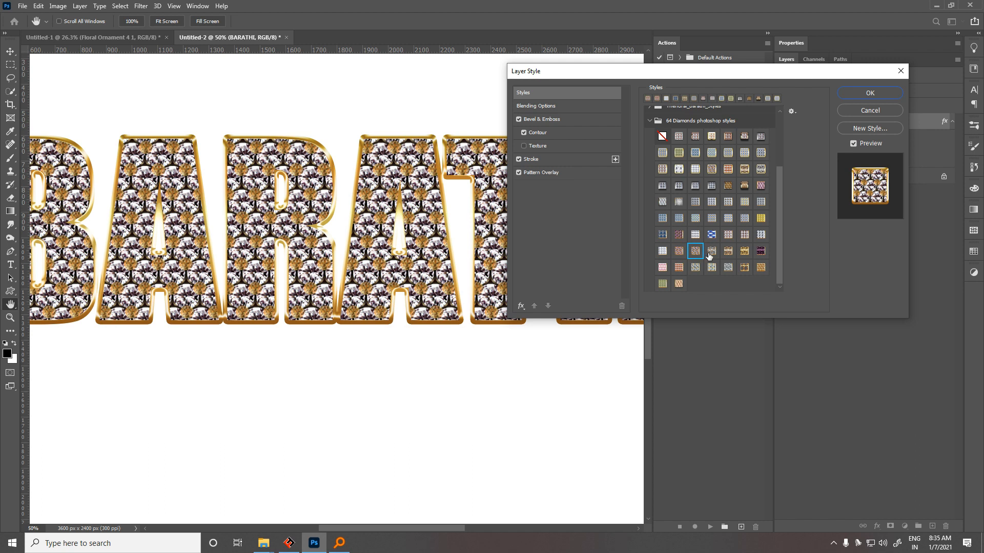
click(710, 252)
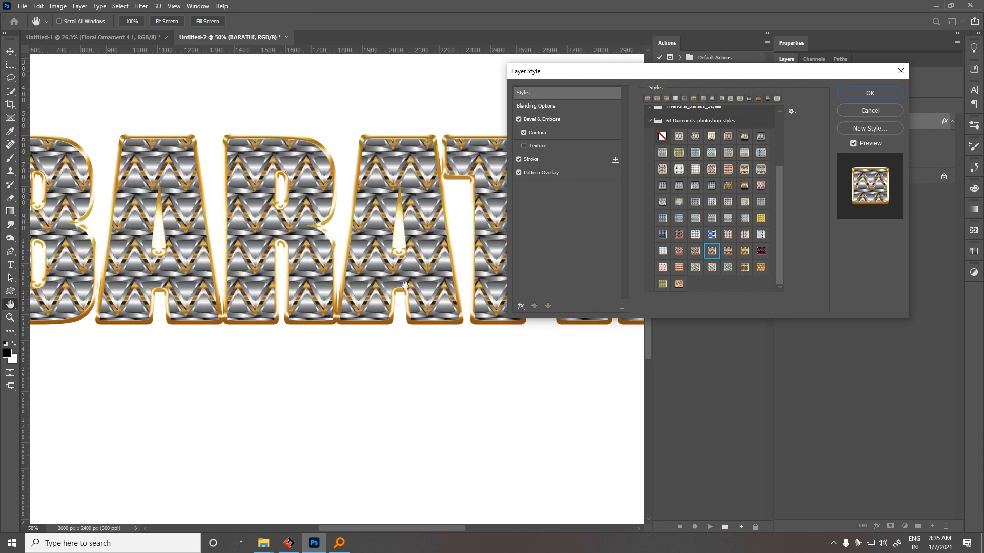
click(663, 267)
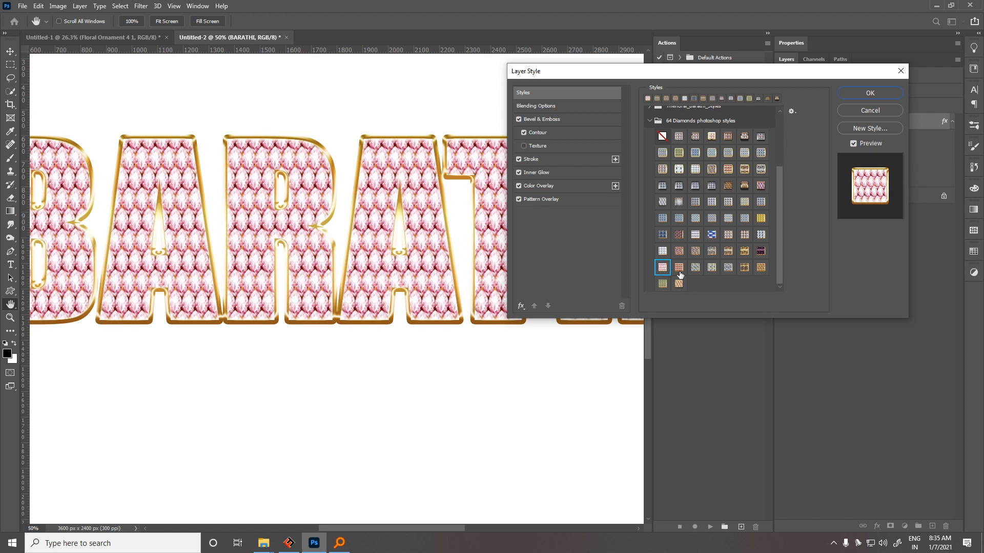
click(677, 266)
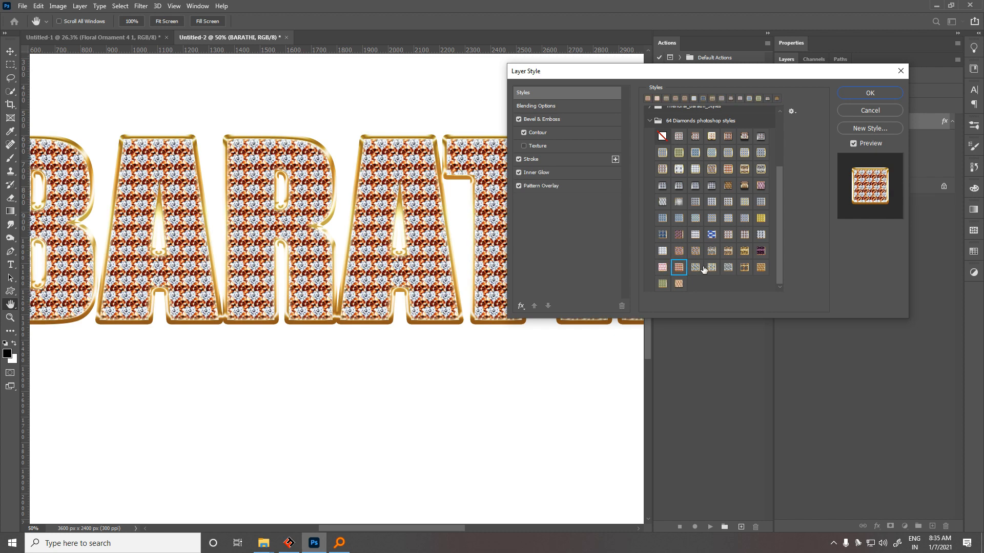
click(697, 266)
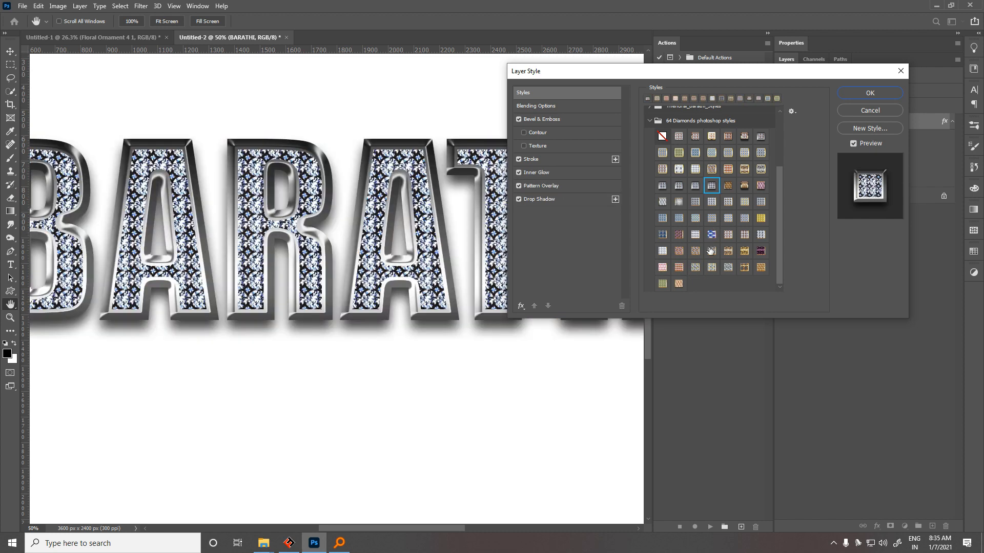
click(711, 202)
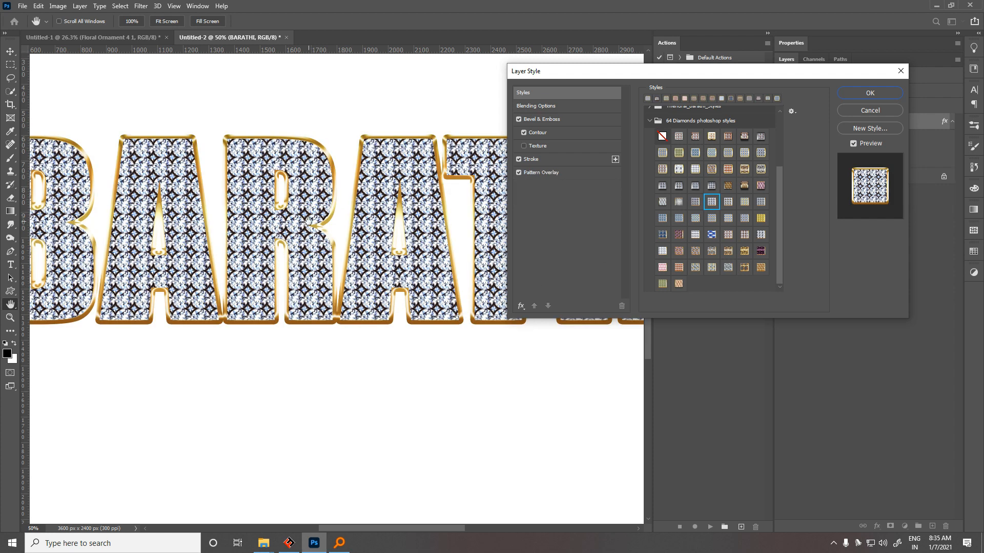
click(661, 216)
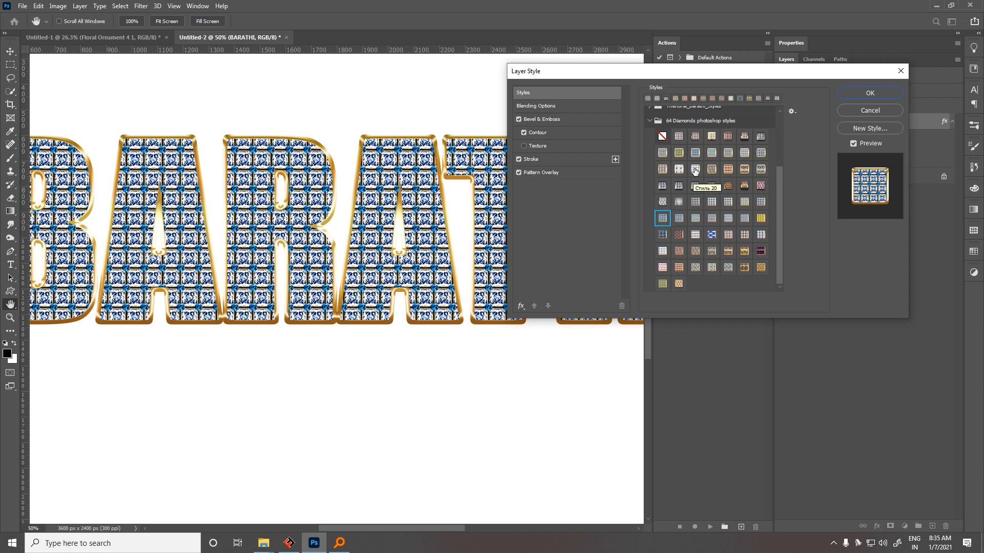
click(695, 170)
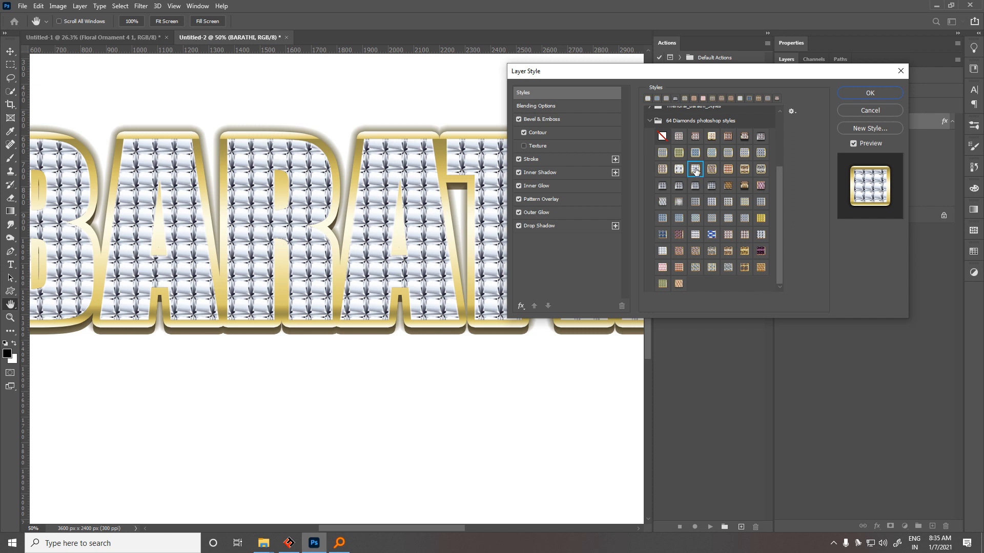
click(745, 169)
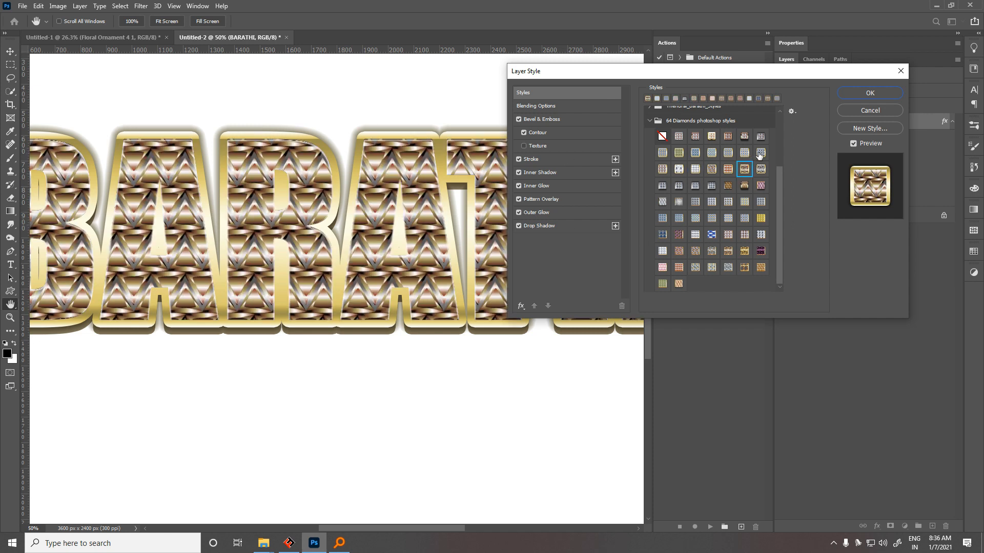
click(760, 154)
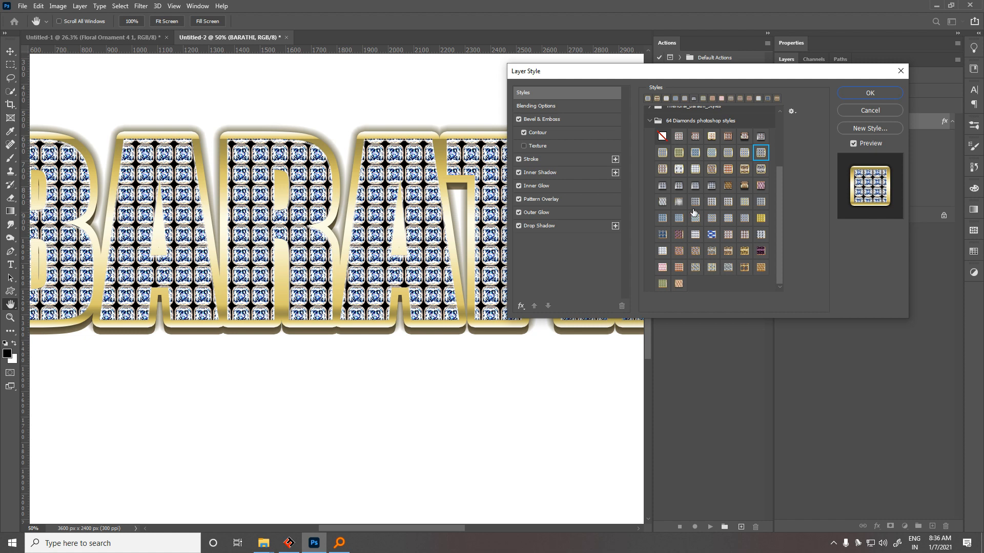
Step: Apply the first diamond preset, with a silver bevel and red-ringed diamonds, to the text layer and accept the style
click(680, 136)
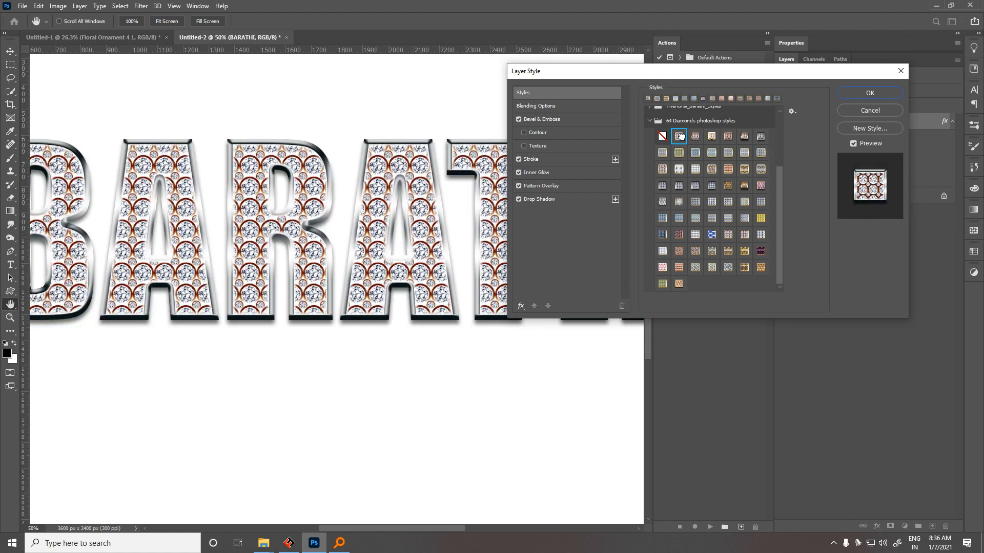
click(854, 92)
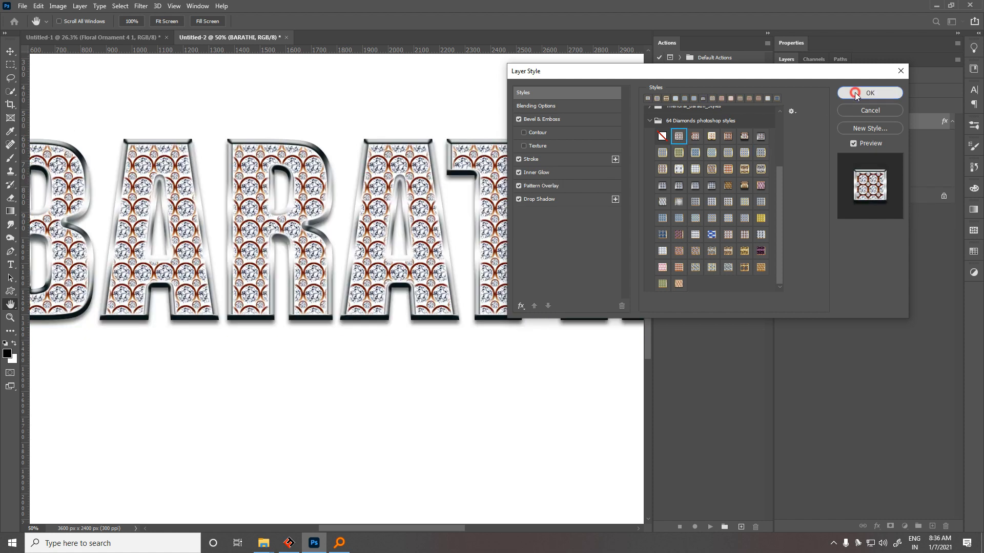
key(z)
drag(365, 226, 332, 227)
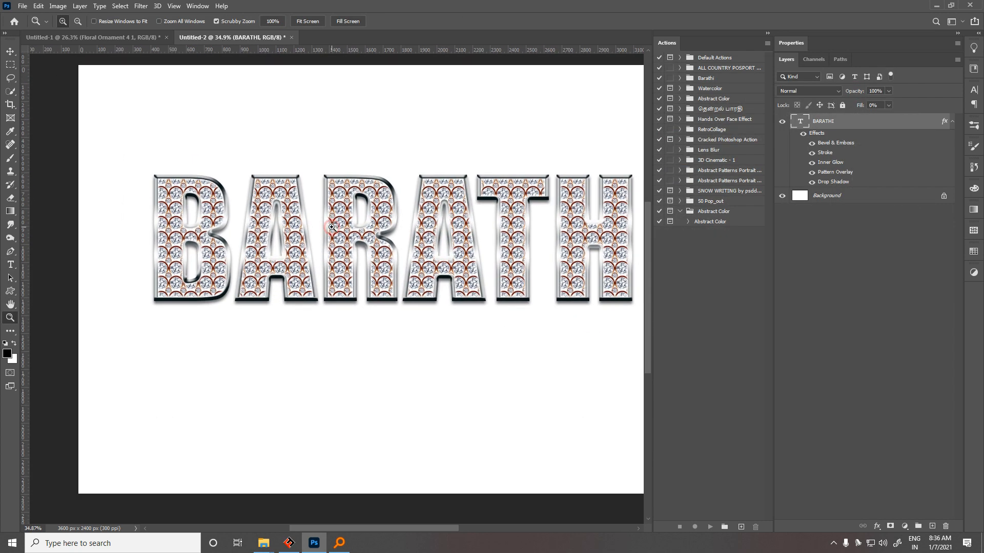
Step: Move the styled text up toward the canvas top and place a duplicate of it directly below
key(Tab)
drag(502, 245, 492, 241)
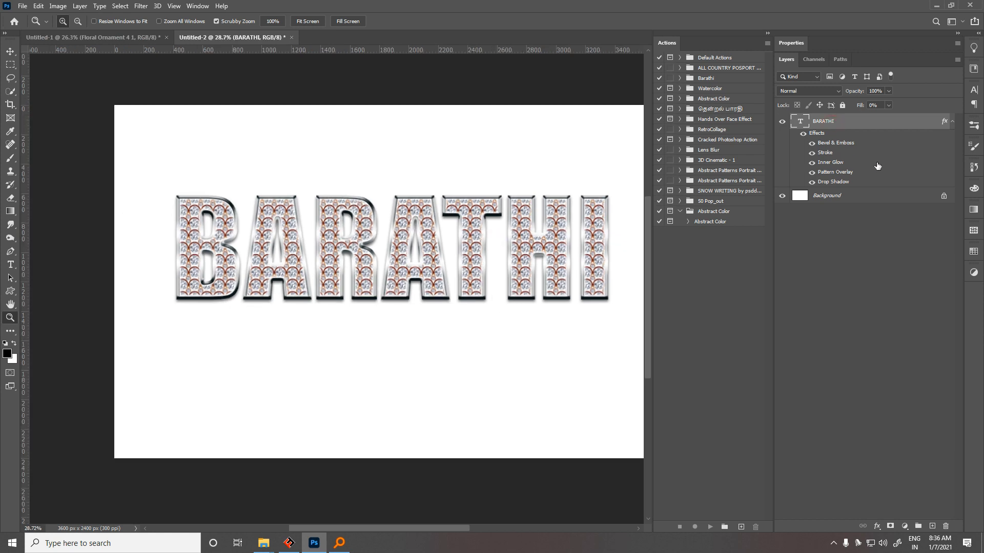
key(v)
drag(491, 249, 472, 194)
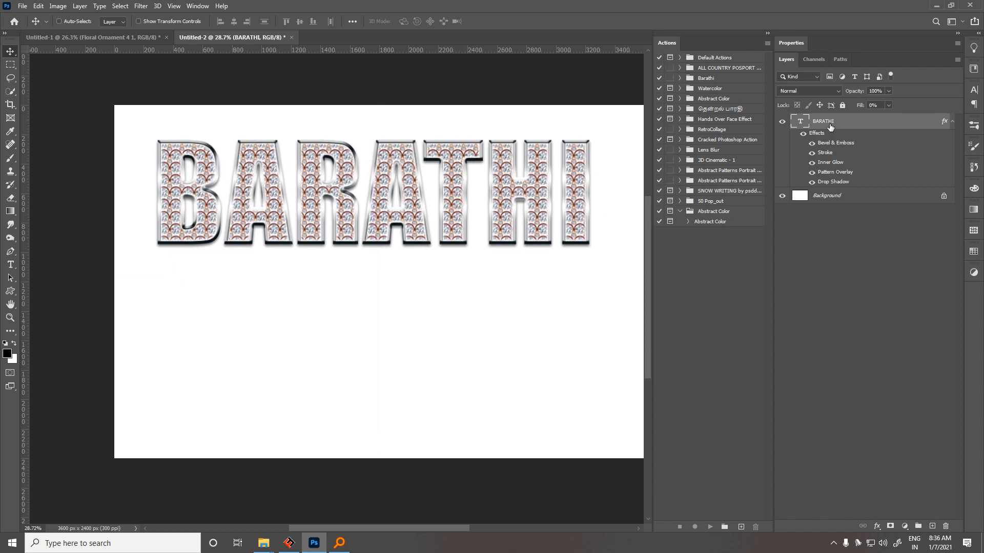
drag(345, 216, 348, 350)
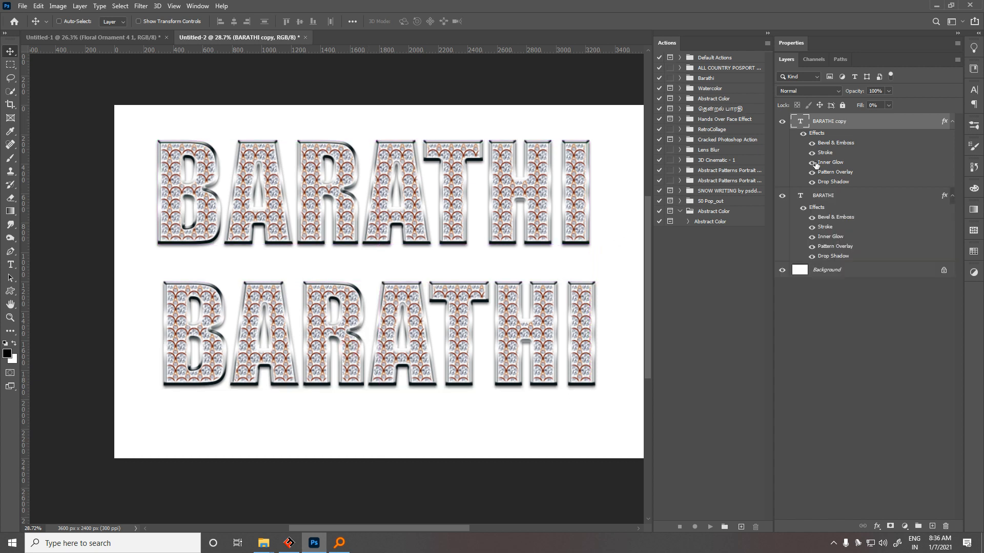
double_click(887, 124)
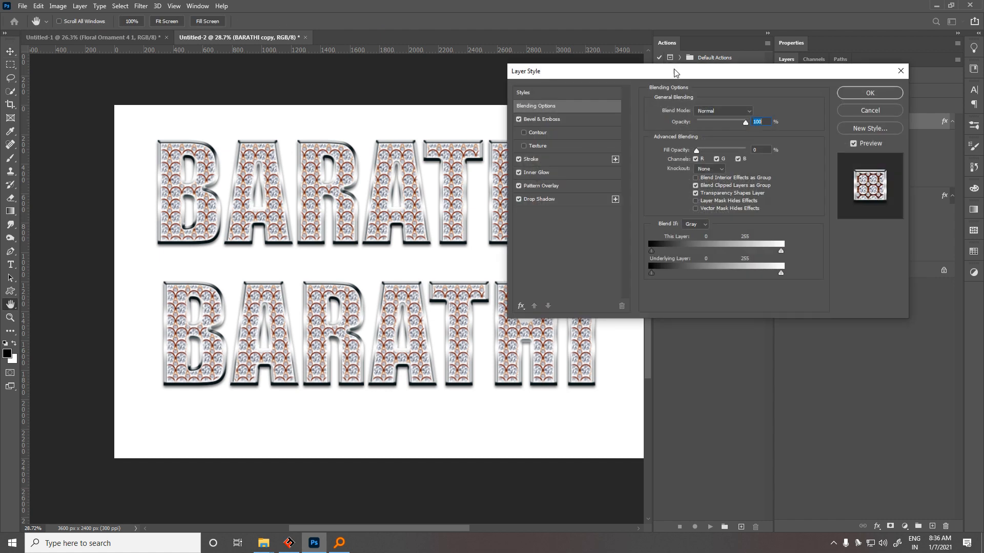
drag(675, 72, 591, 71)
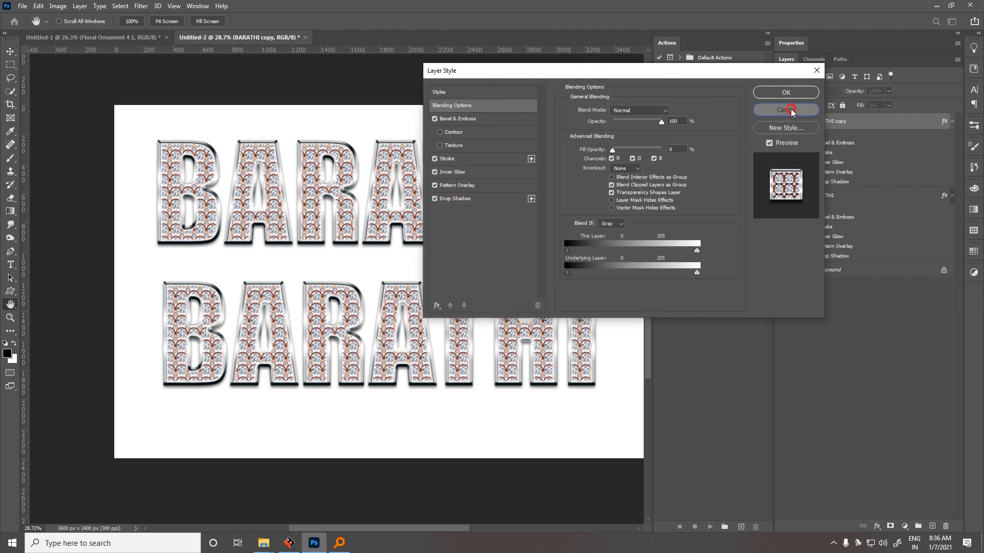
click(787, 110)
Step: Apply the 64 Diamonds preset with a dark silver bevel and diamonds on a black-and-gold pattern to the duplicated text layer
click(80, 6)
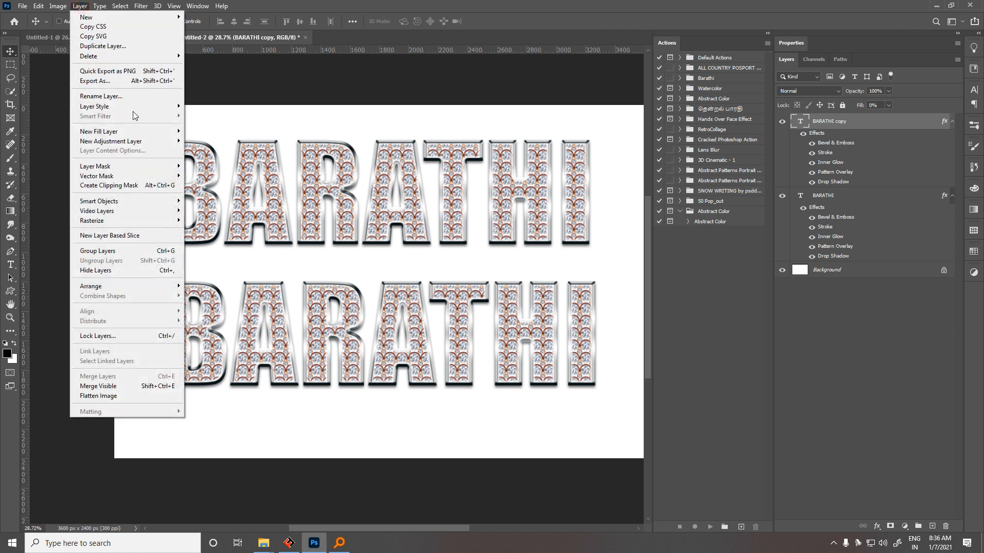
mouse_move(156, 108)
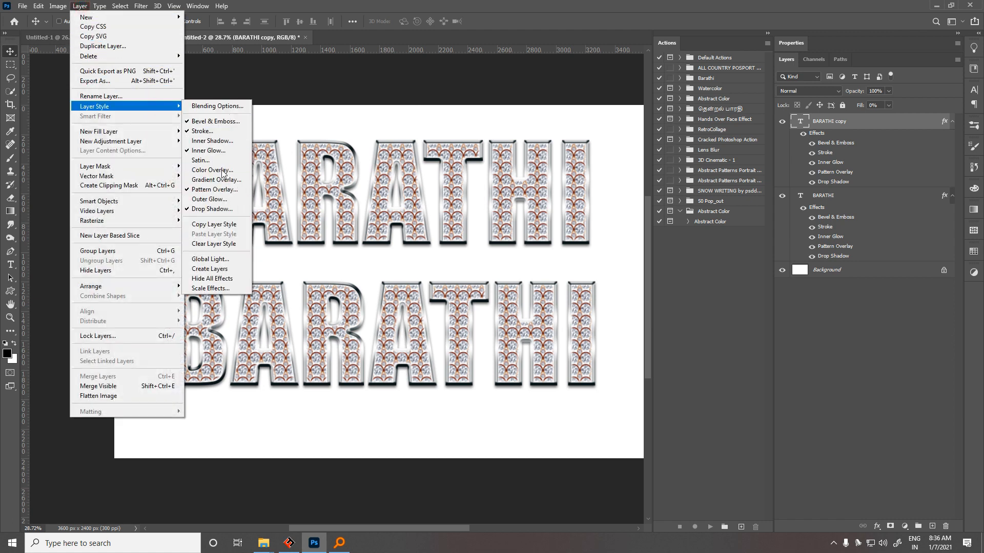
click(224, 151)
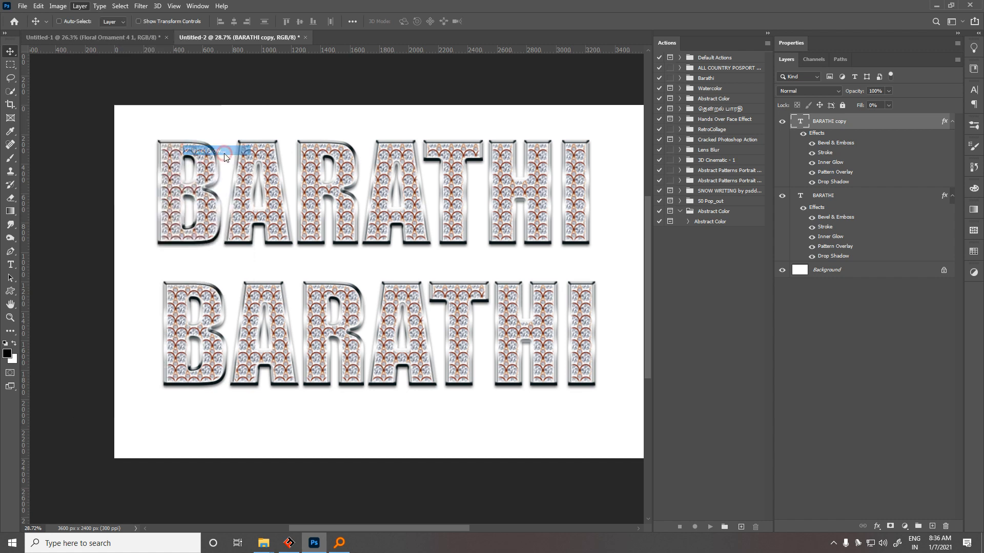
click(451, 93)
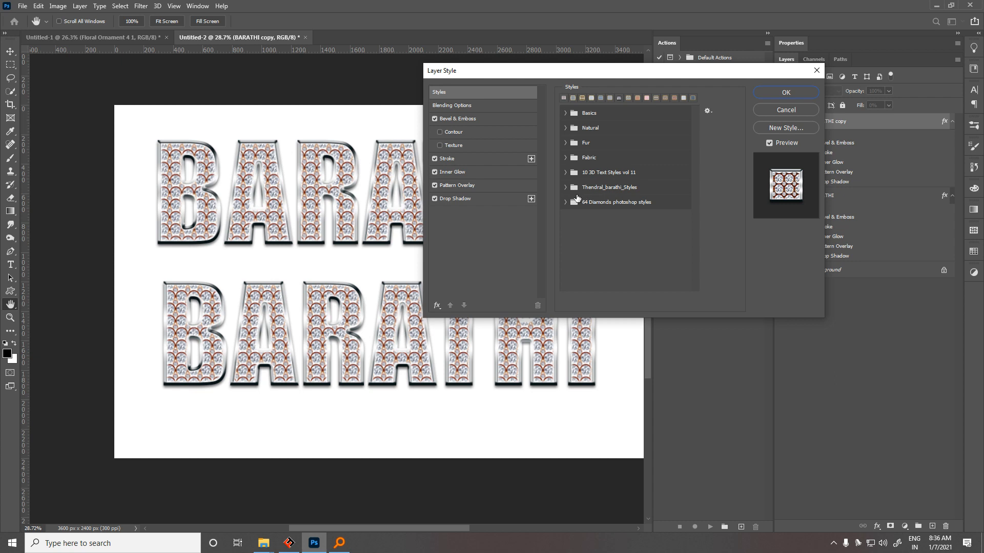
click(566, 203)
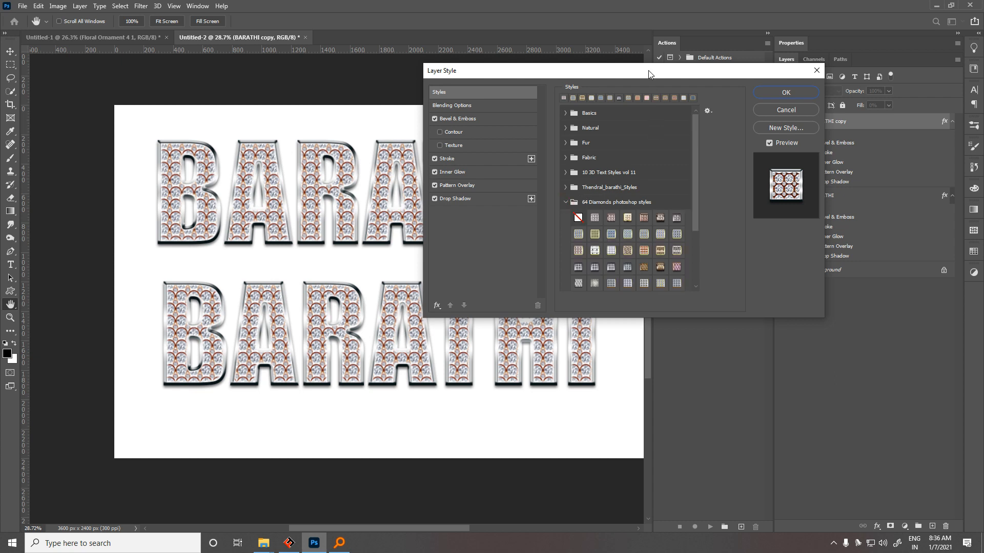
drag(649, 74, 745, 18)
click(691, 195)
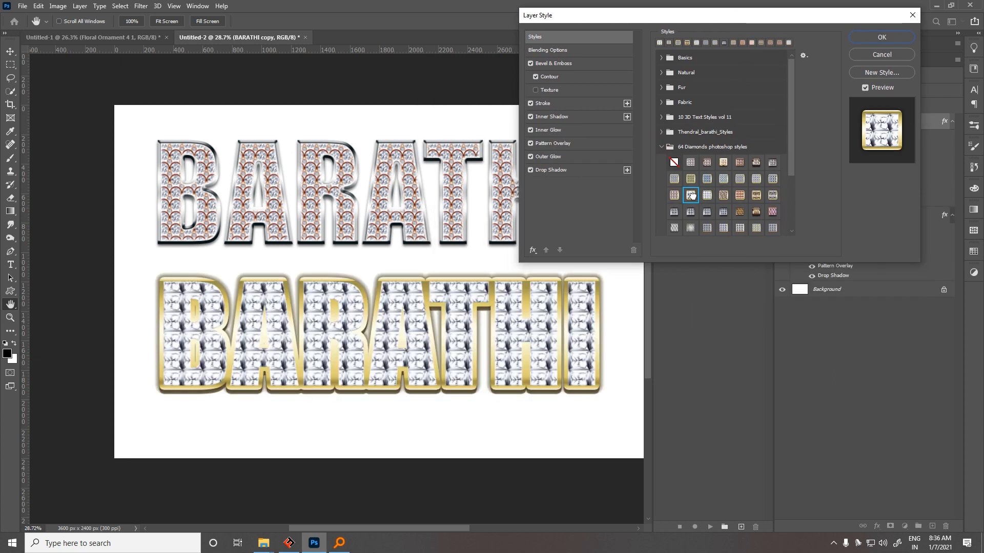
click(690, 212)
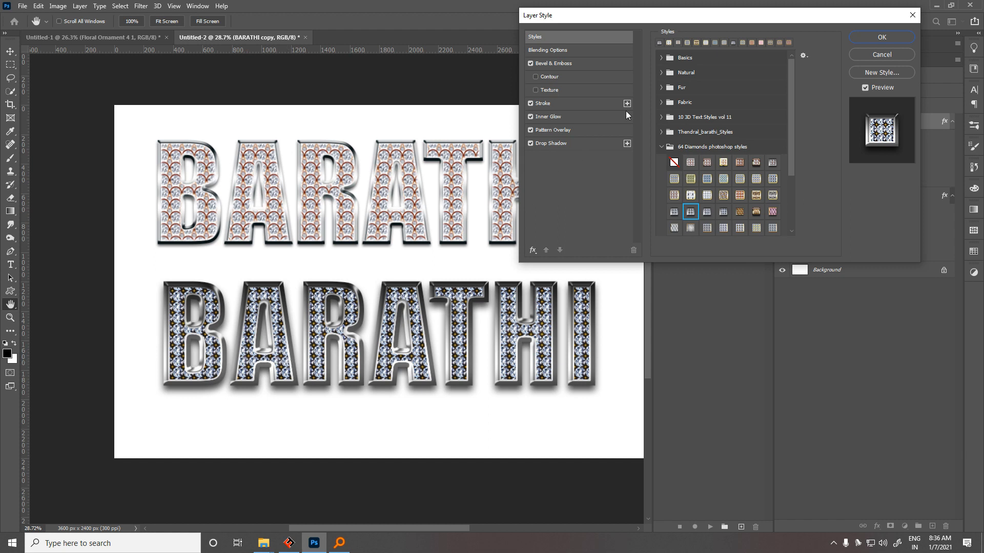
Step: Adjust the duplicated text's Bevel & Emboss settings and set its stroke size to 32 px
click(551, 63)
click(708, 98)
drag(709, 101, 711, 101)
click(544, 103)
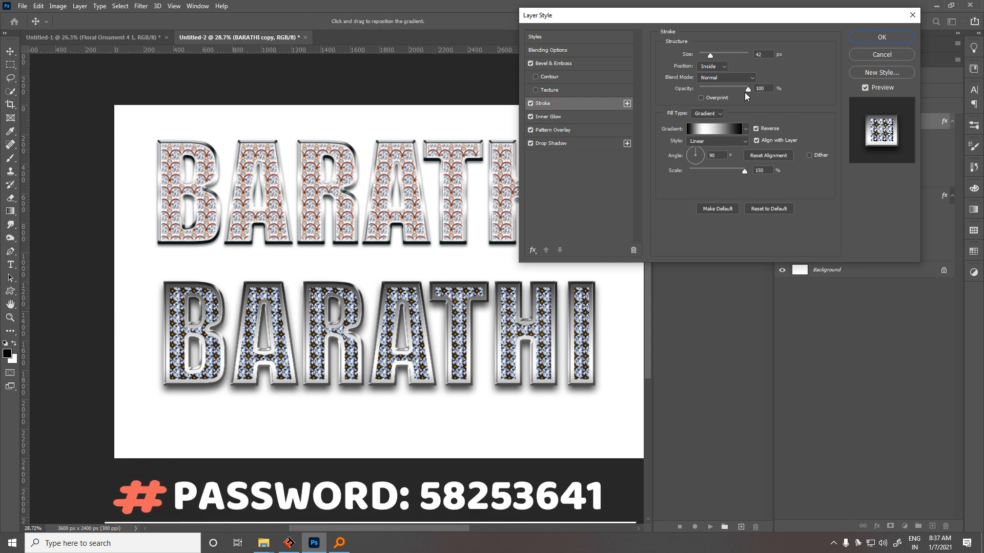
drag(711, 57, 710, 60)
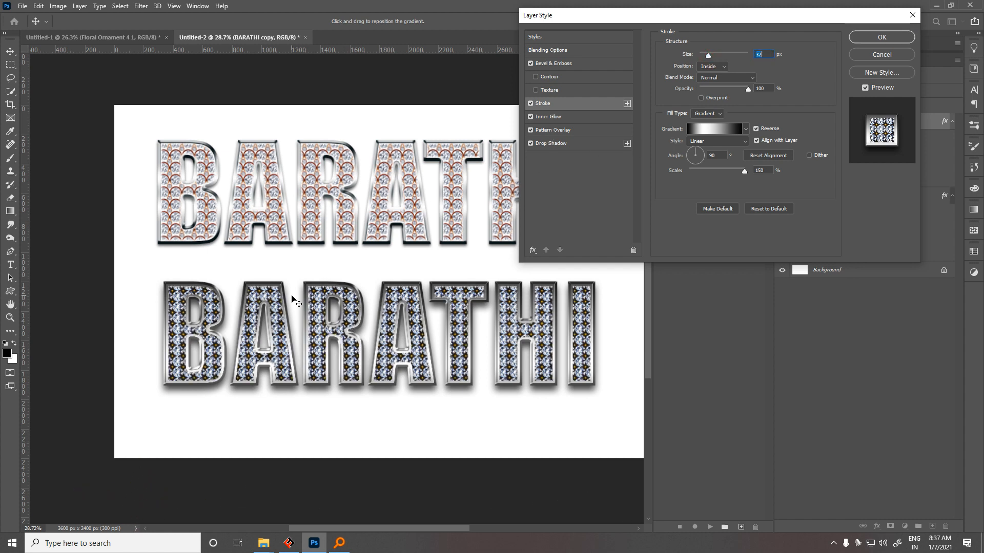
Step: Set the Pattern Overlay scale of the duplicated text to 45% for smaller diamonds
key(ctrl+plus)
key(ctrl+plus)
key(ctrl+plus)
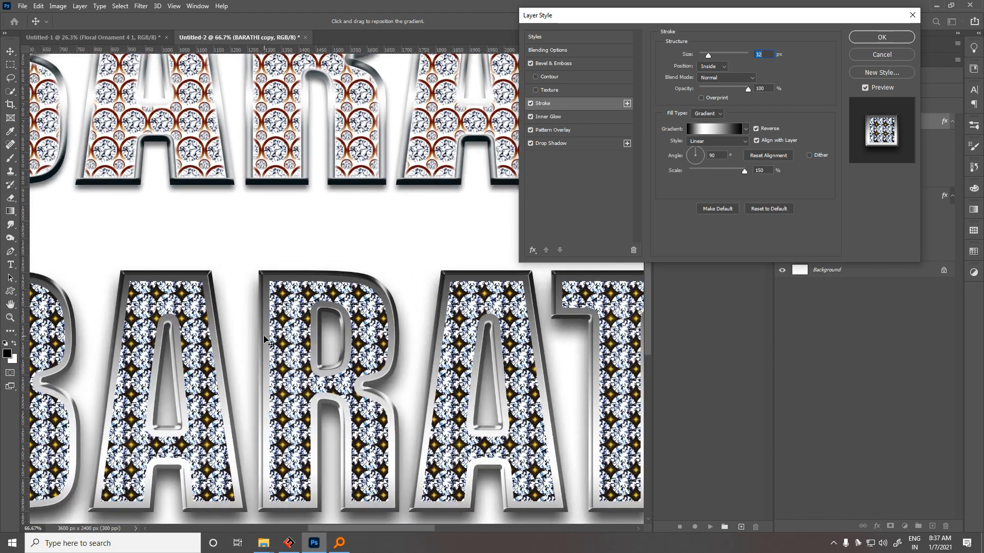
scroll(287, 281, down, 5)
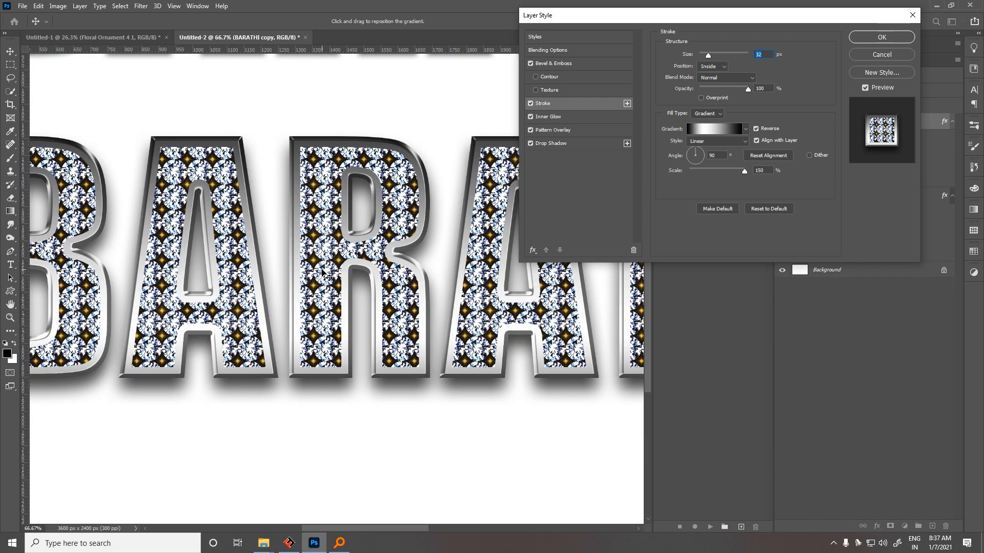
click(550, 132)
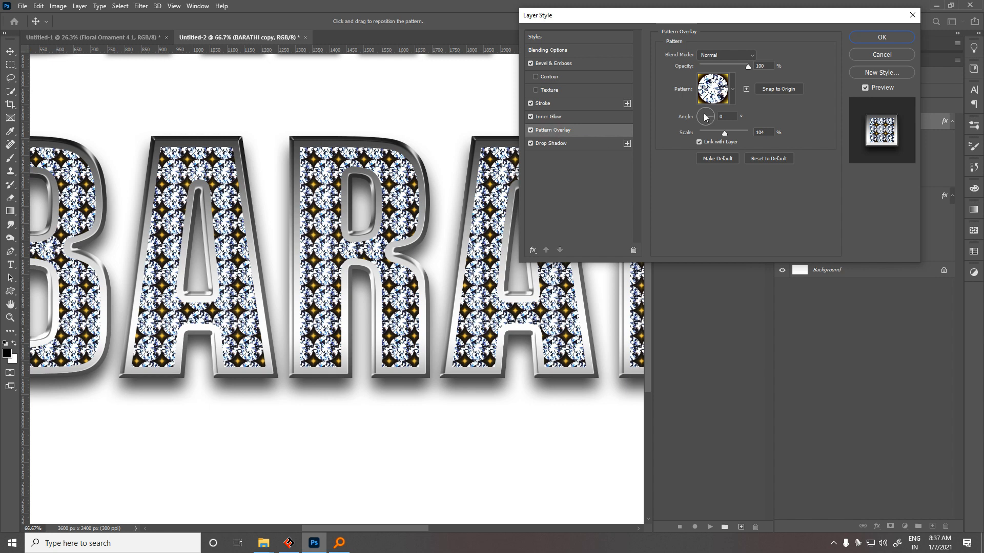
drag(724, 134, 710, 133)
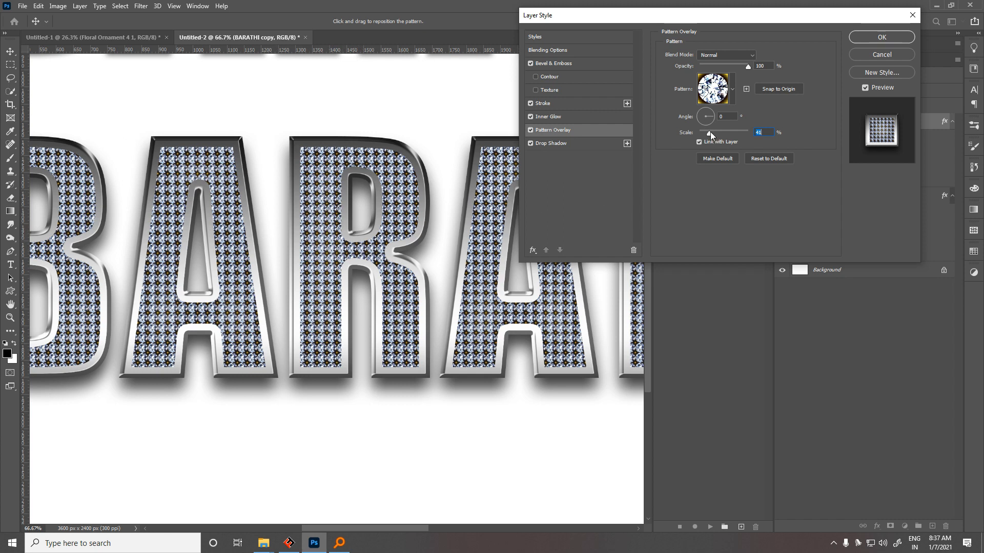
drag(710, 133, 711, 133)
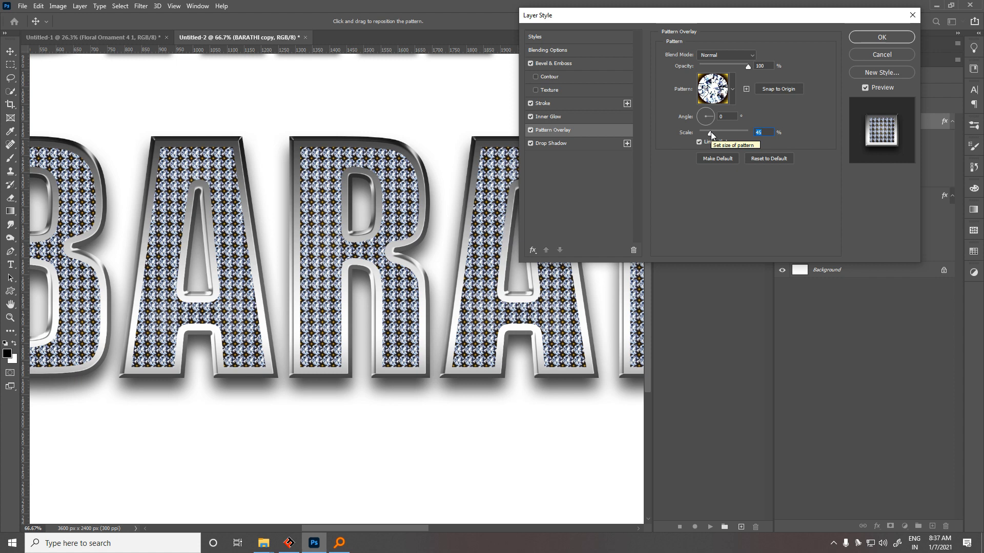
Step: Offset the duplicated text's drop shadow down and to the right, about 62 px at 141°, and accept the layer style
click(569, 143)
drag(410, 241, 439, 257)
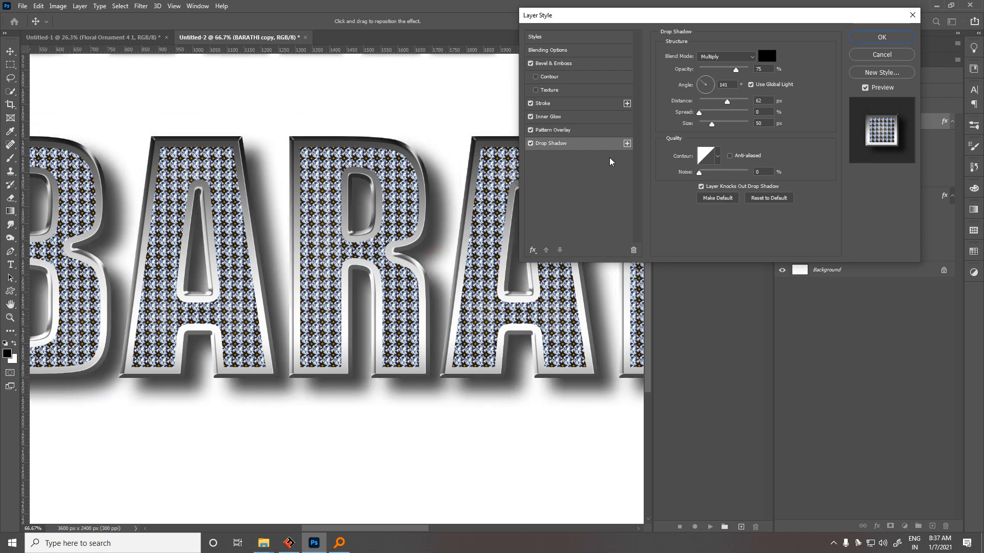
click(559, 117)
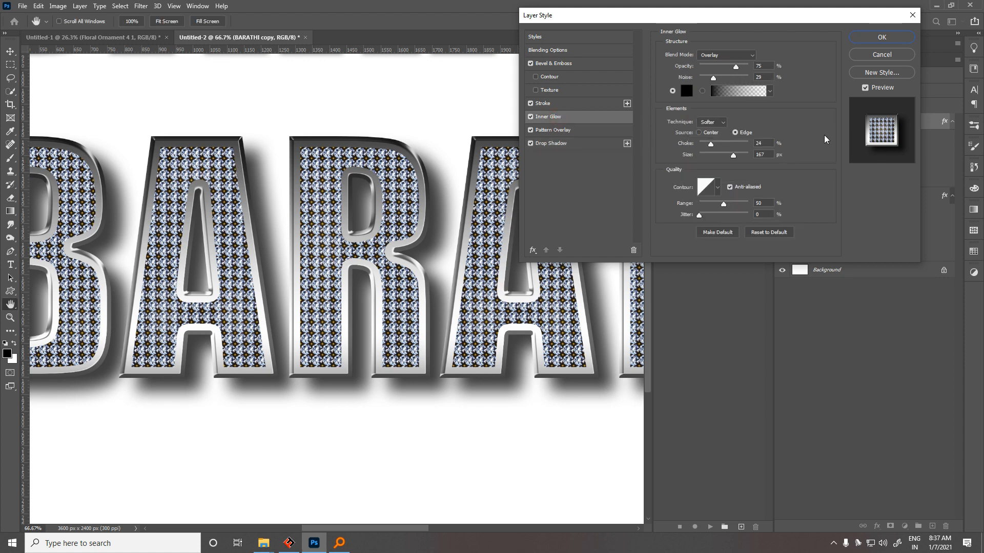
click(887, 35)
Step: Scale the duplicated text proportionally down to about 60% of its size
key(z)
drag(405, 272, 362, 267)
drag(490, 286, 339, 350)
mouse_move(437, 346)
mouse_down()
mouse_move(408, 337)
mouse_move(424, 343)
mouse_up()
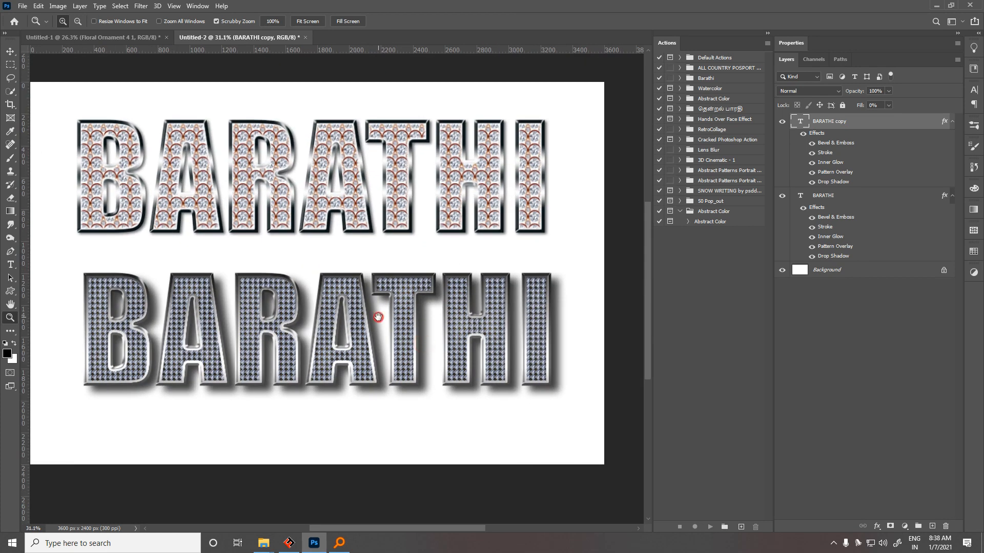
drag(378, 317, 442, 327)
key(ctrl+t)
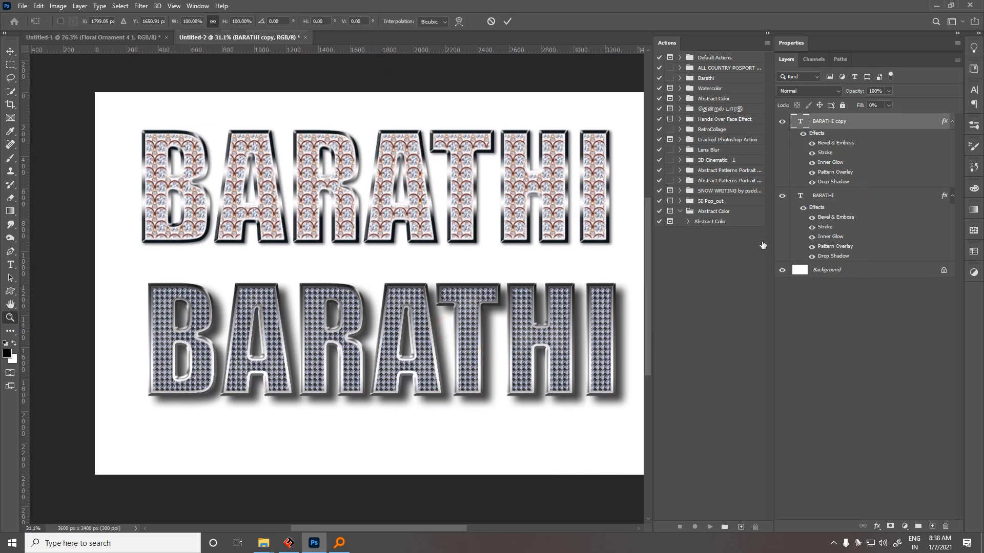
drag(626, 267, 443, 375)
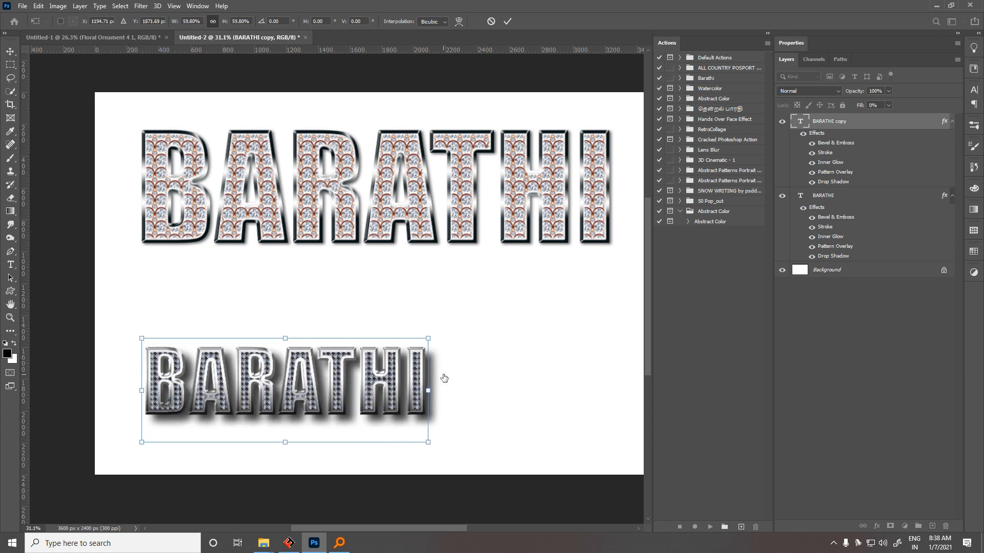
key(Return)
Step: Move the small text to the canvas's lower-left corner and the large text up against the top edge
key(z)
key(v)
drag(361, 391, 281, 446)
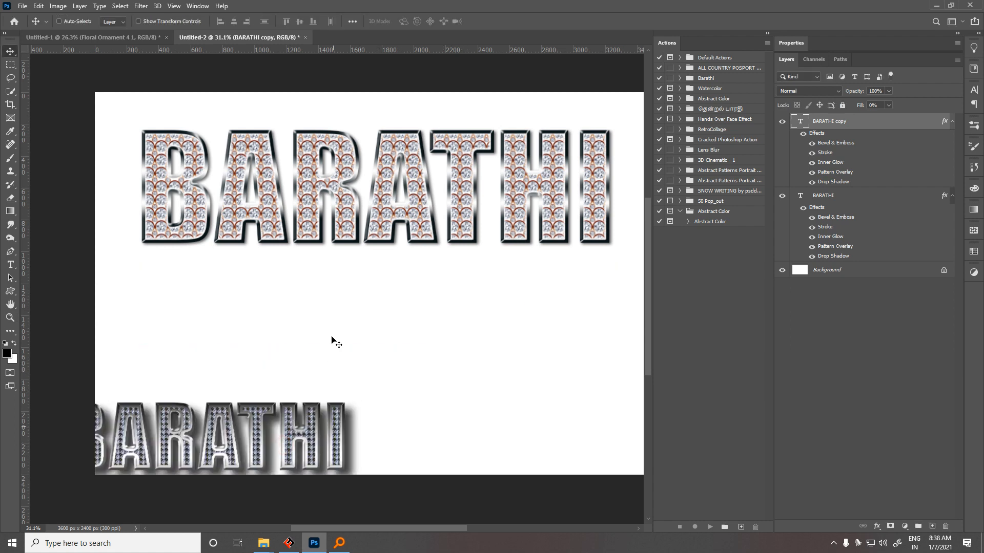
ctrl+click(311, 205)
drag(311, 205, 307, 160)
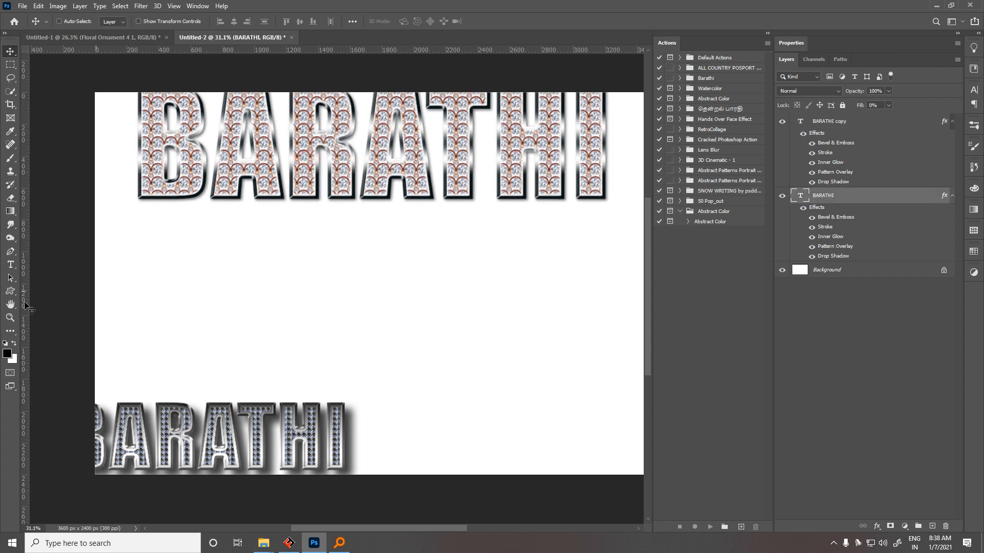
Step: Draw a black heart custom shape about 1199 by 1045 px in the open area between the two texts
click(10, 291)
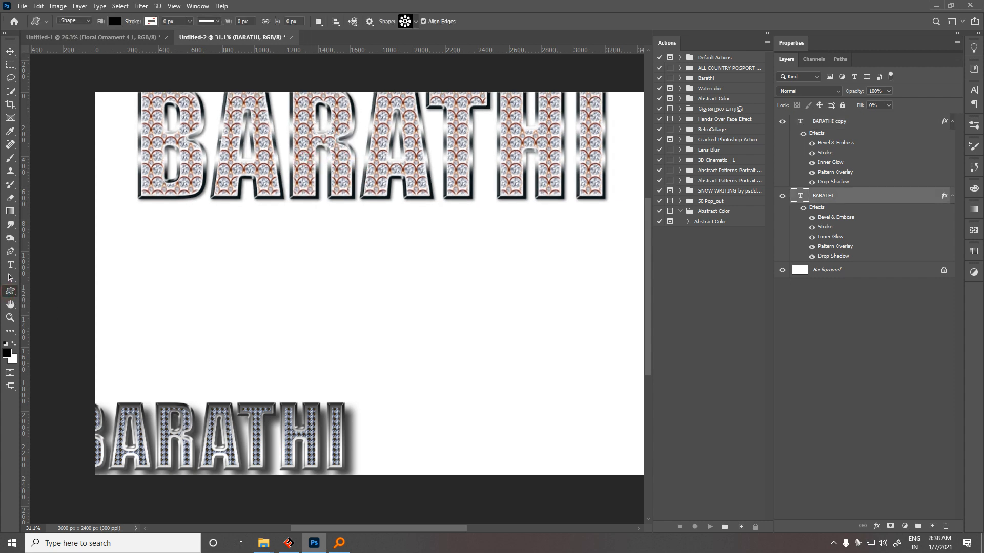
click(416, 23)
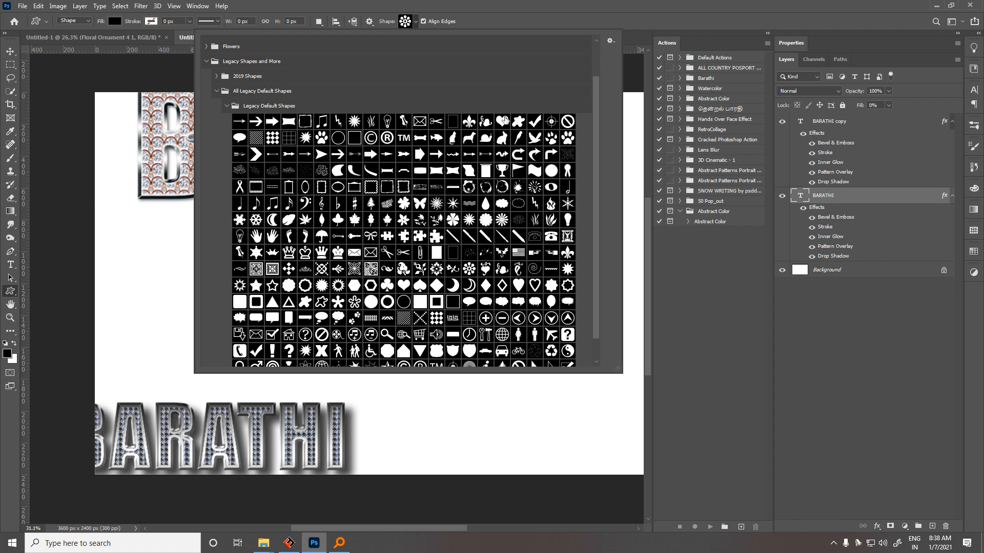
double_click(500, 122)
drag(349, 237, 540, 422)
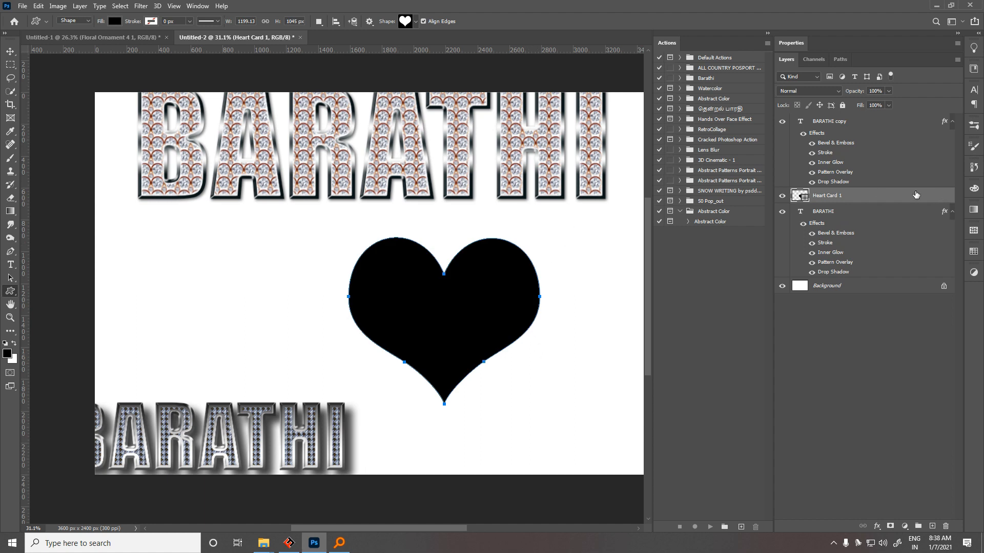
Step: Apply a gold-framed blue gem preset from the 64 Diamonds photoshop styles to the heart shape layer
double_click(899, 197)
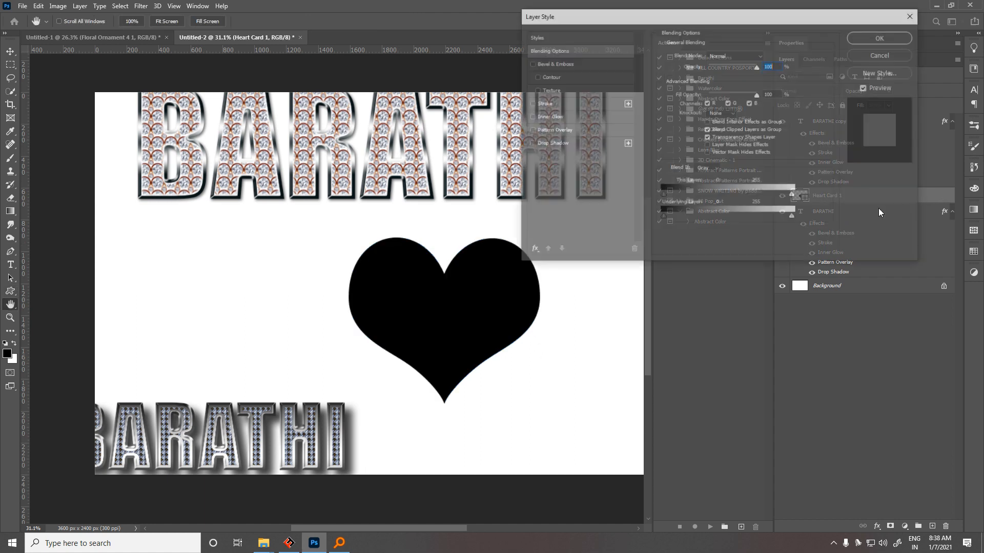
click(550, 37)
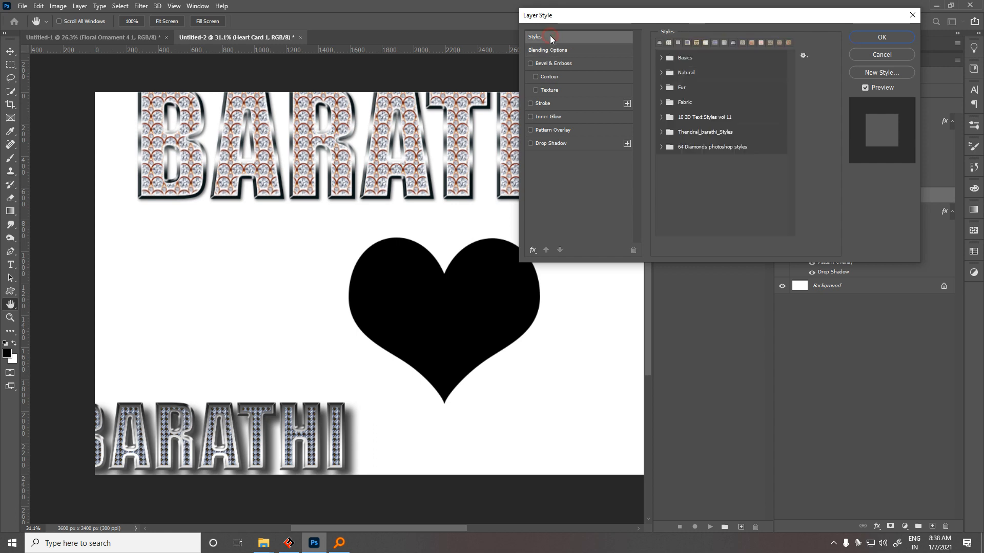
click(660, 147)
click(707, 179)
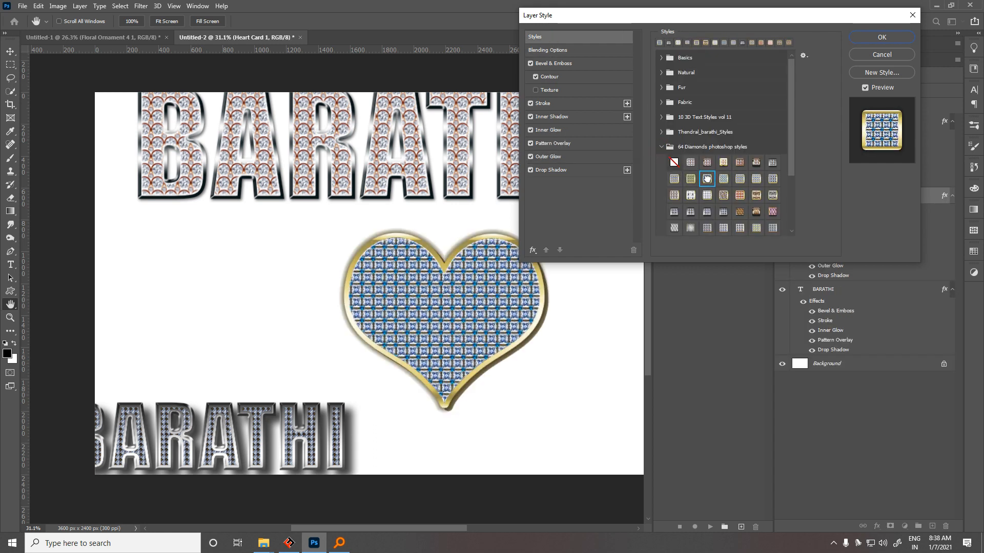
ctrl+click(454, 300)
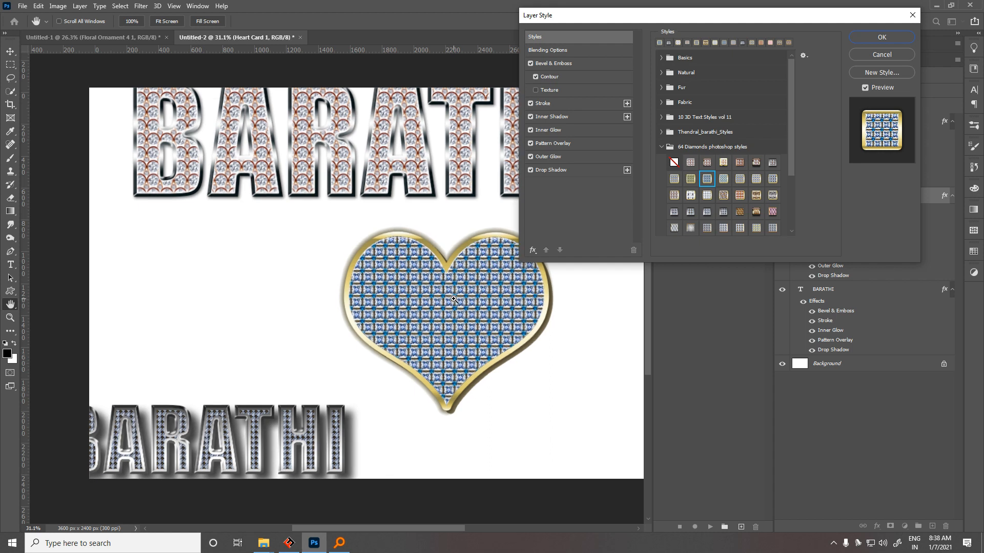
drag(453, 299, 281, 237)
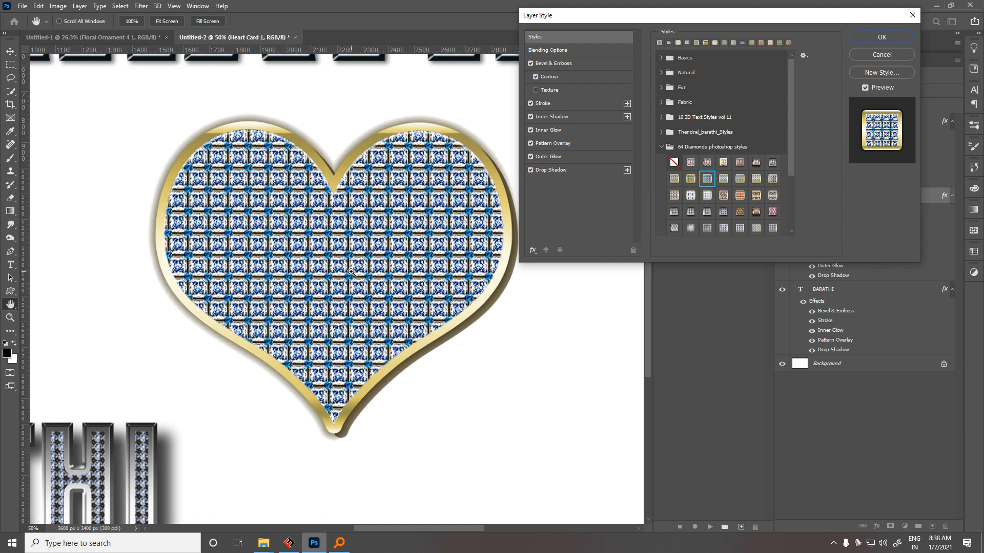
ctrl+click(351, 271)
Step: Try other diamond presets on the heart and accept the round white diamond style with a thin gold border
click(724, 179)
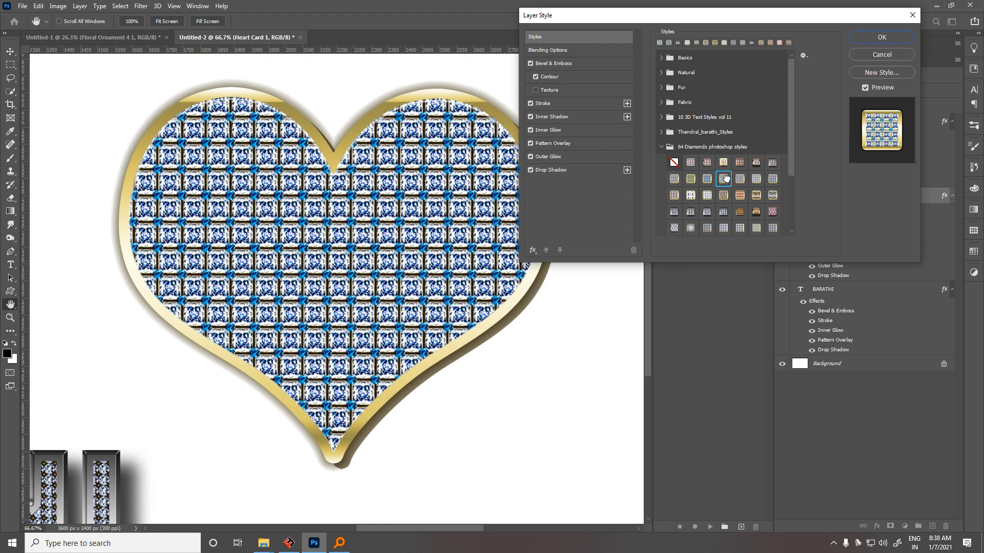
click(710, 195)
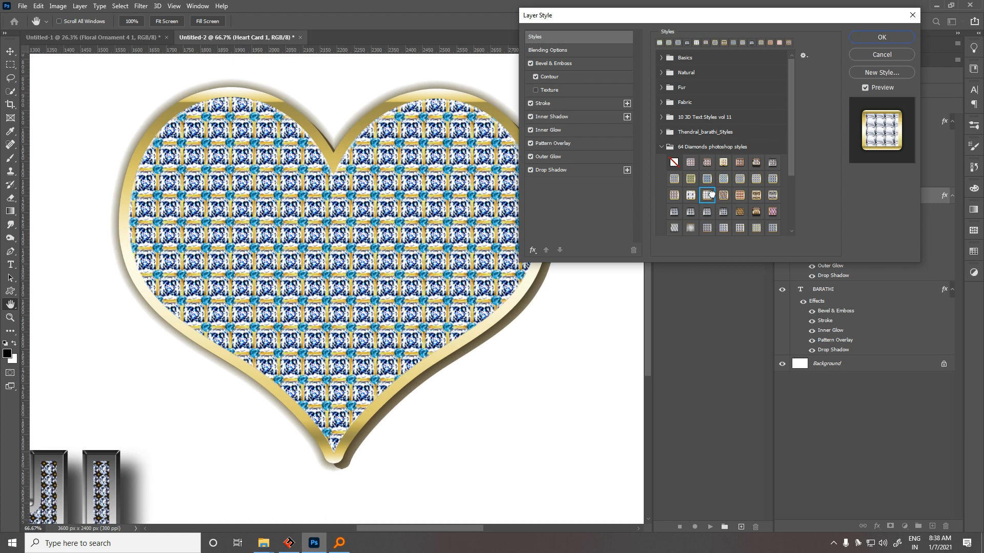
scroll(709, 192, down, 2)
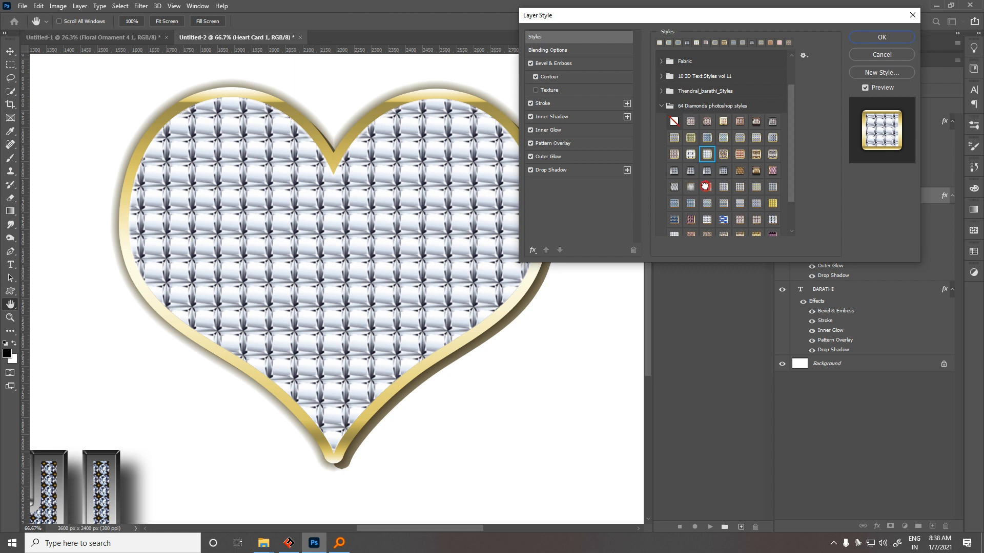
click(706, 186)
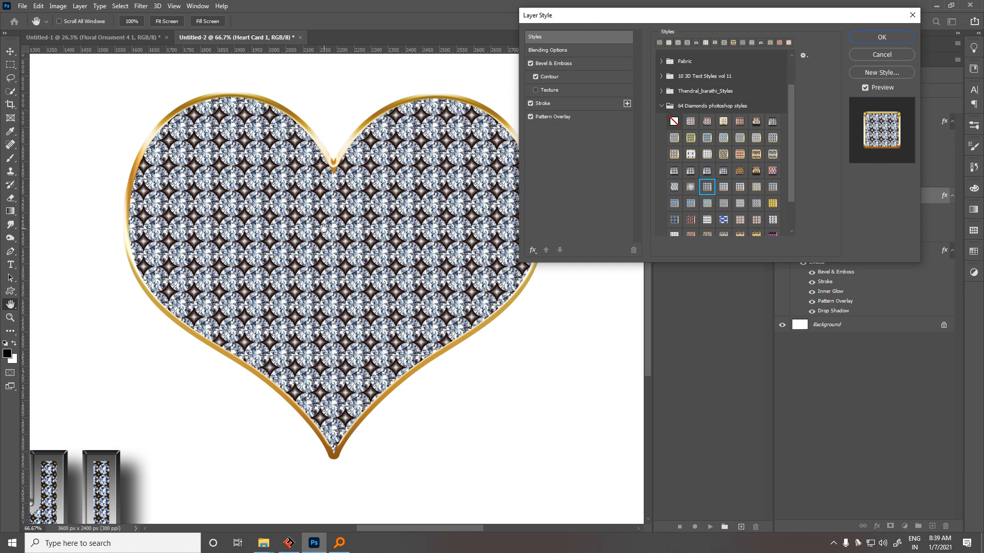
click(890, 39)
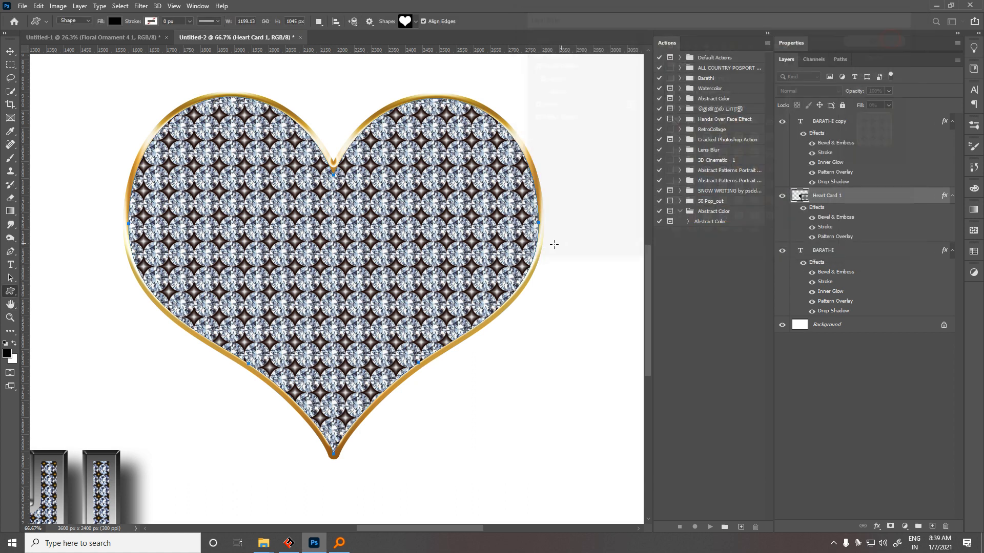
key(z)
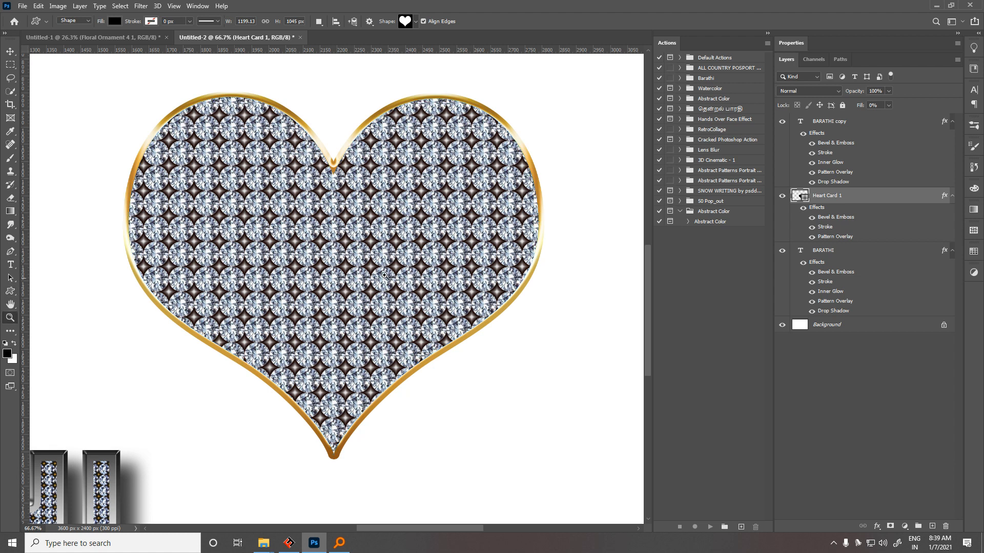
drag(313, 271, 293, 301)
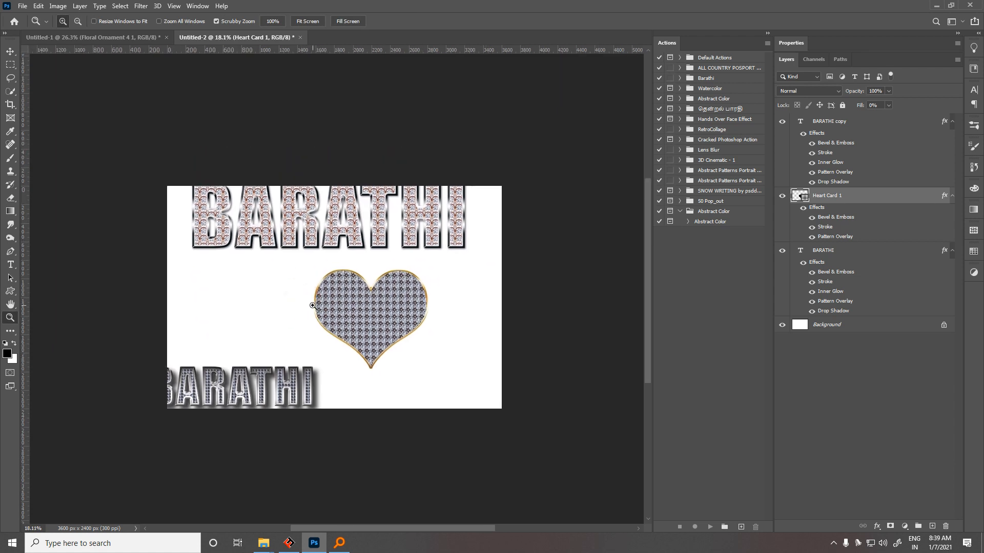
Step: Restyle the heart with the silver-framed diamond preset with a drop shadow from the 64 Diamonds photoshop styles and accept it
double_click(899, 196)
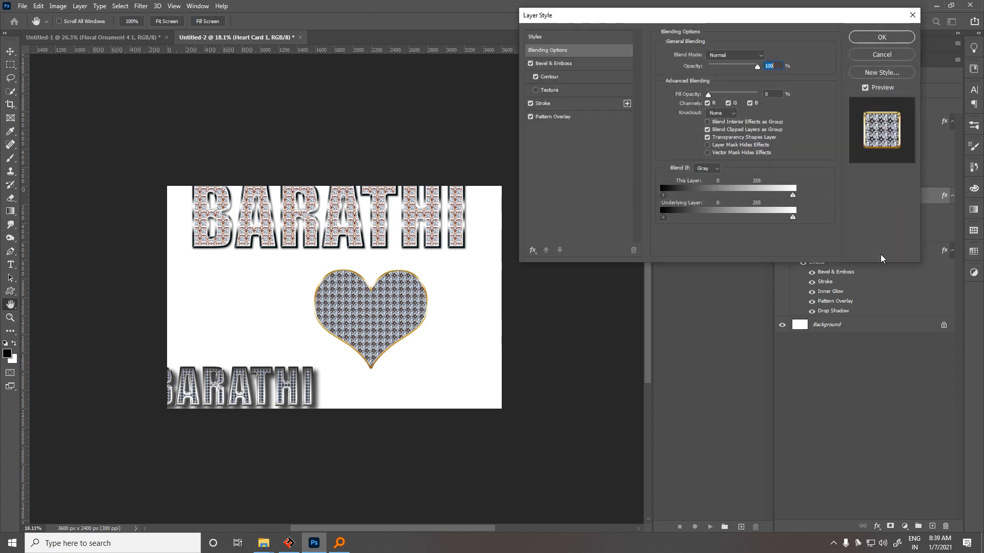
click(562, 35)
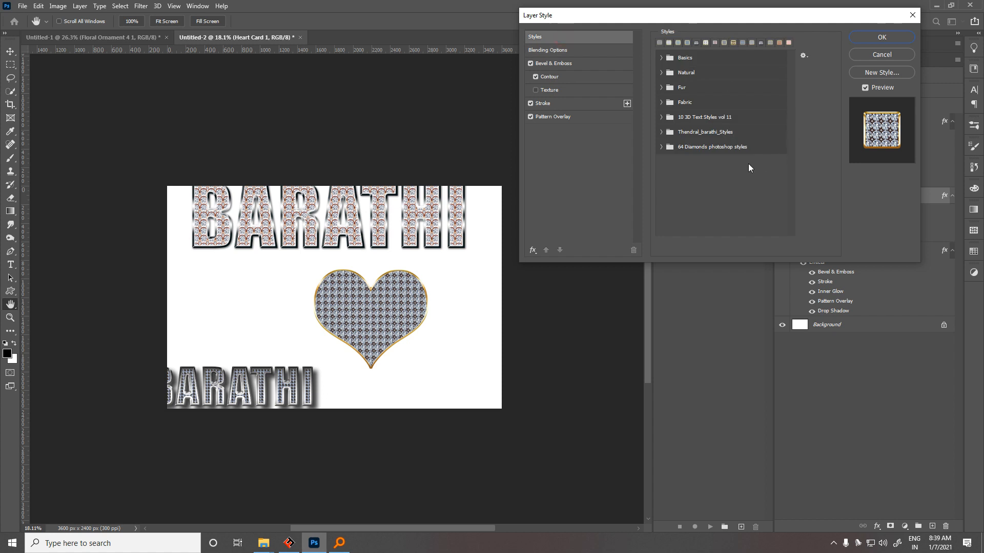
click(661, 147)
click(727, 218)
click(728, 226)
click(723, 212)
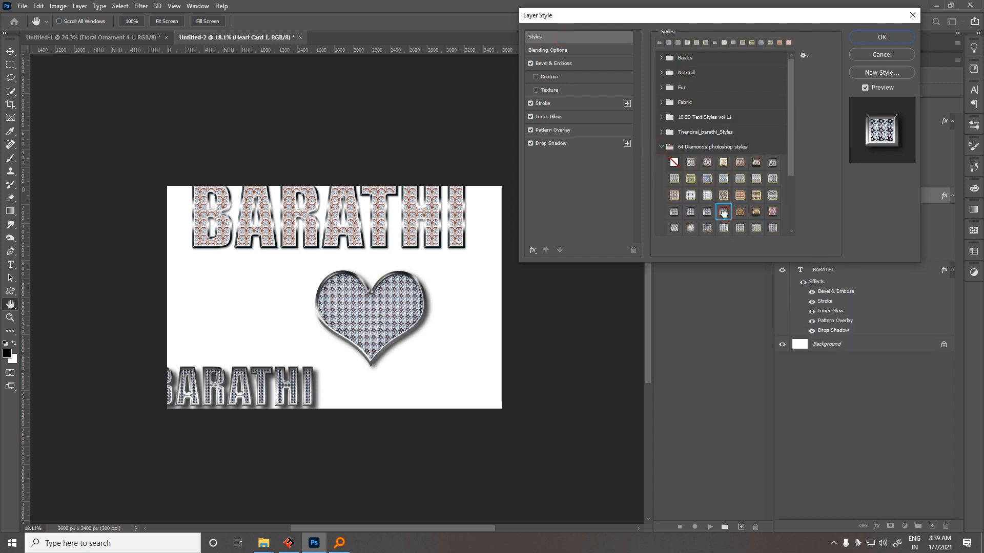
click(872, 39)
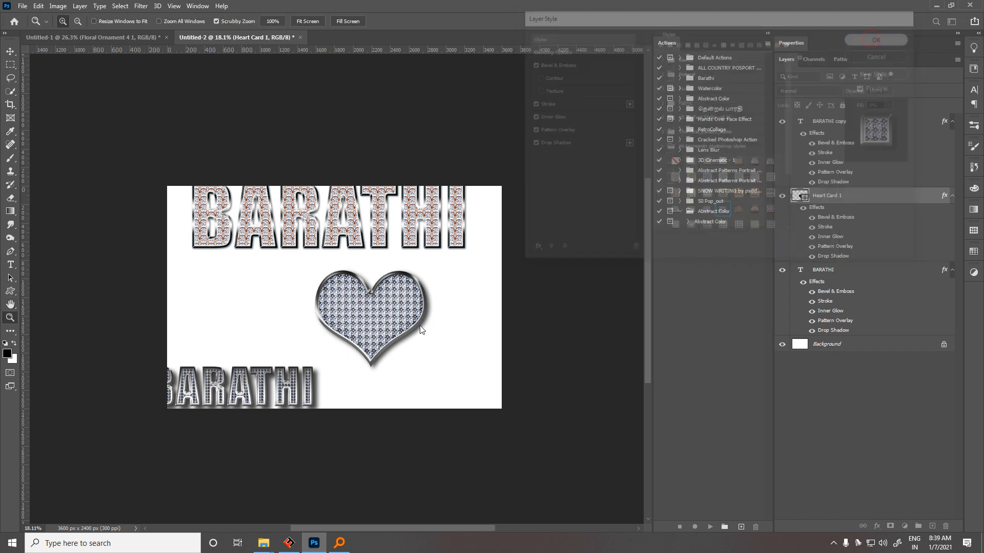
drag(373, 313, 420, 300)
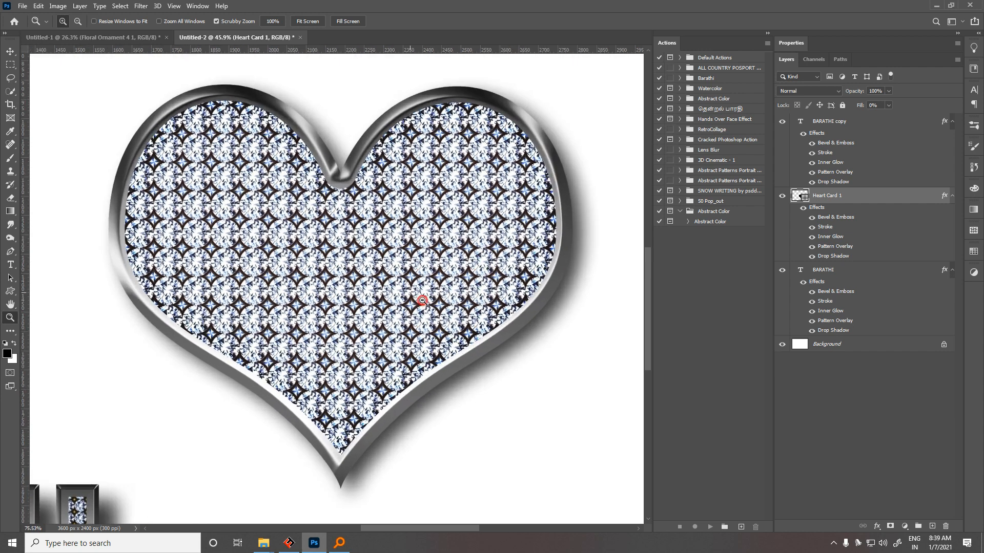